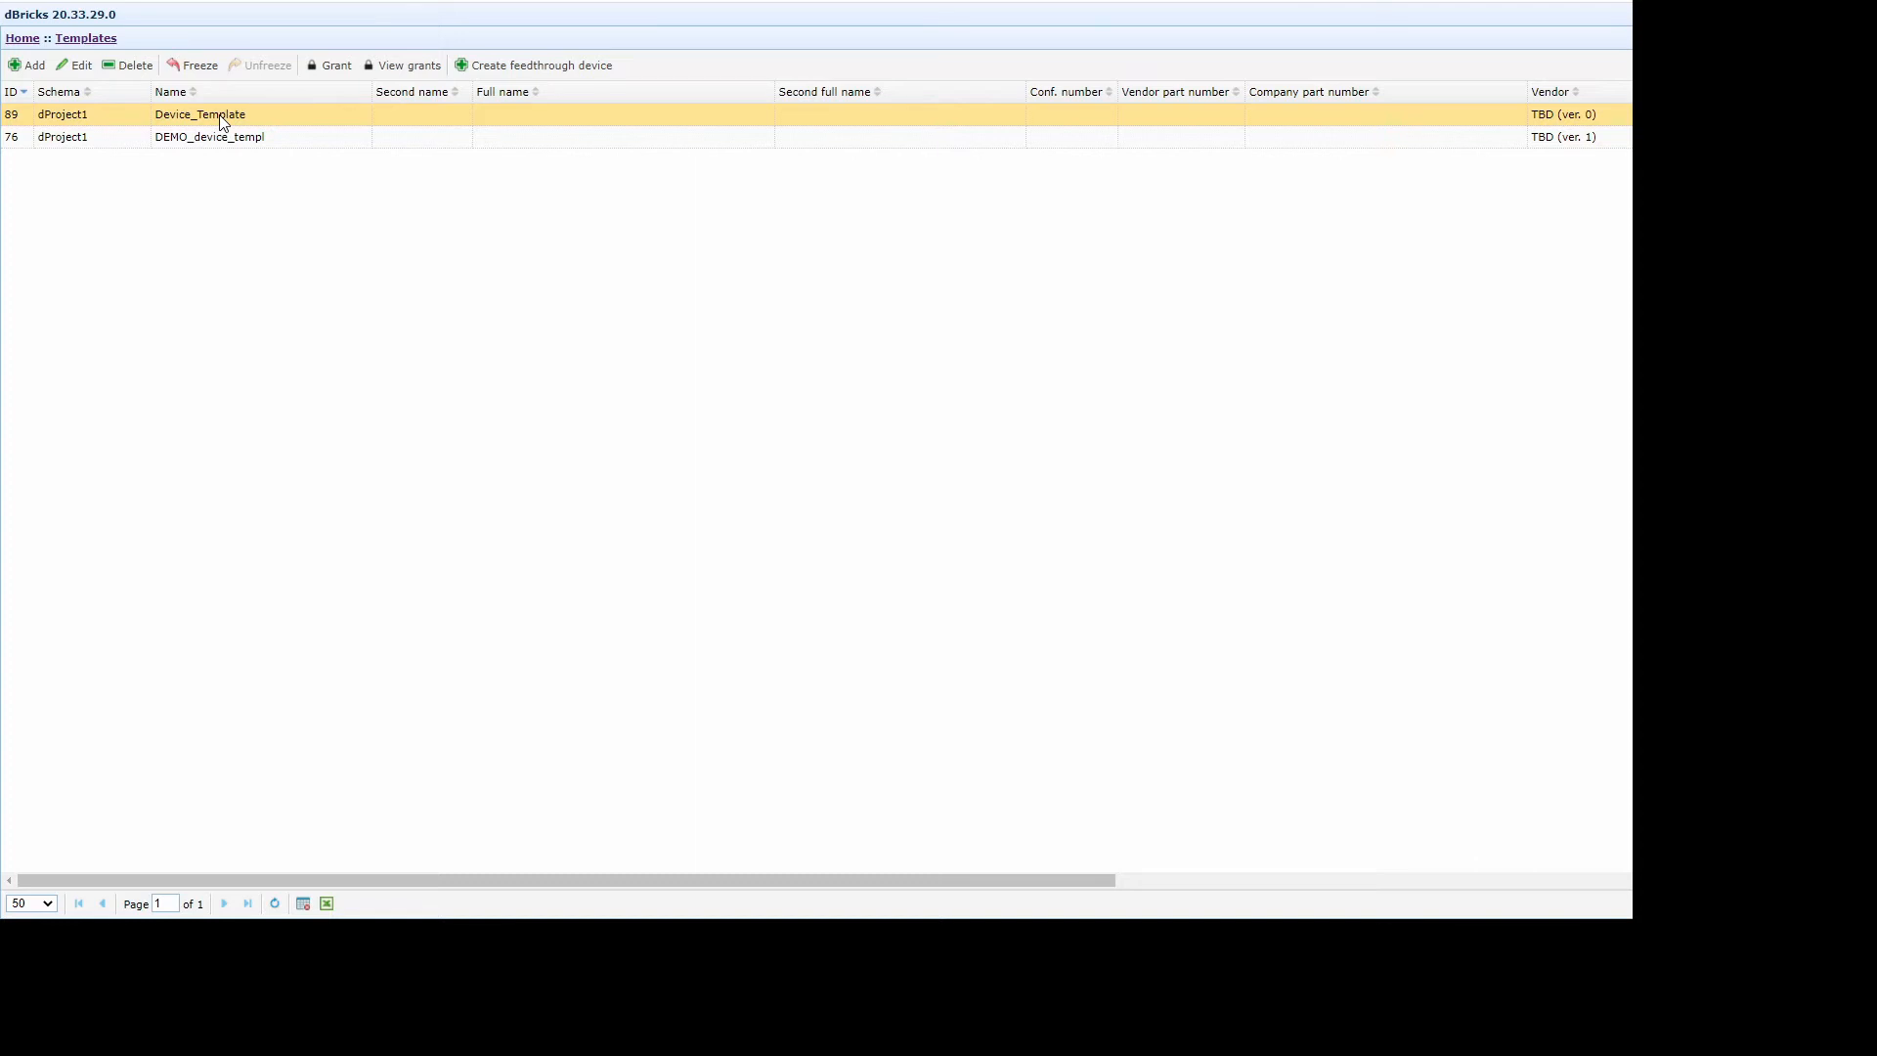
- Add a function named Function to Device_Template, keeping the Development layer and Regular type
{"action": "double_click", "coordinate": [221, 118]}
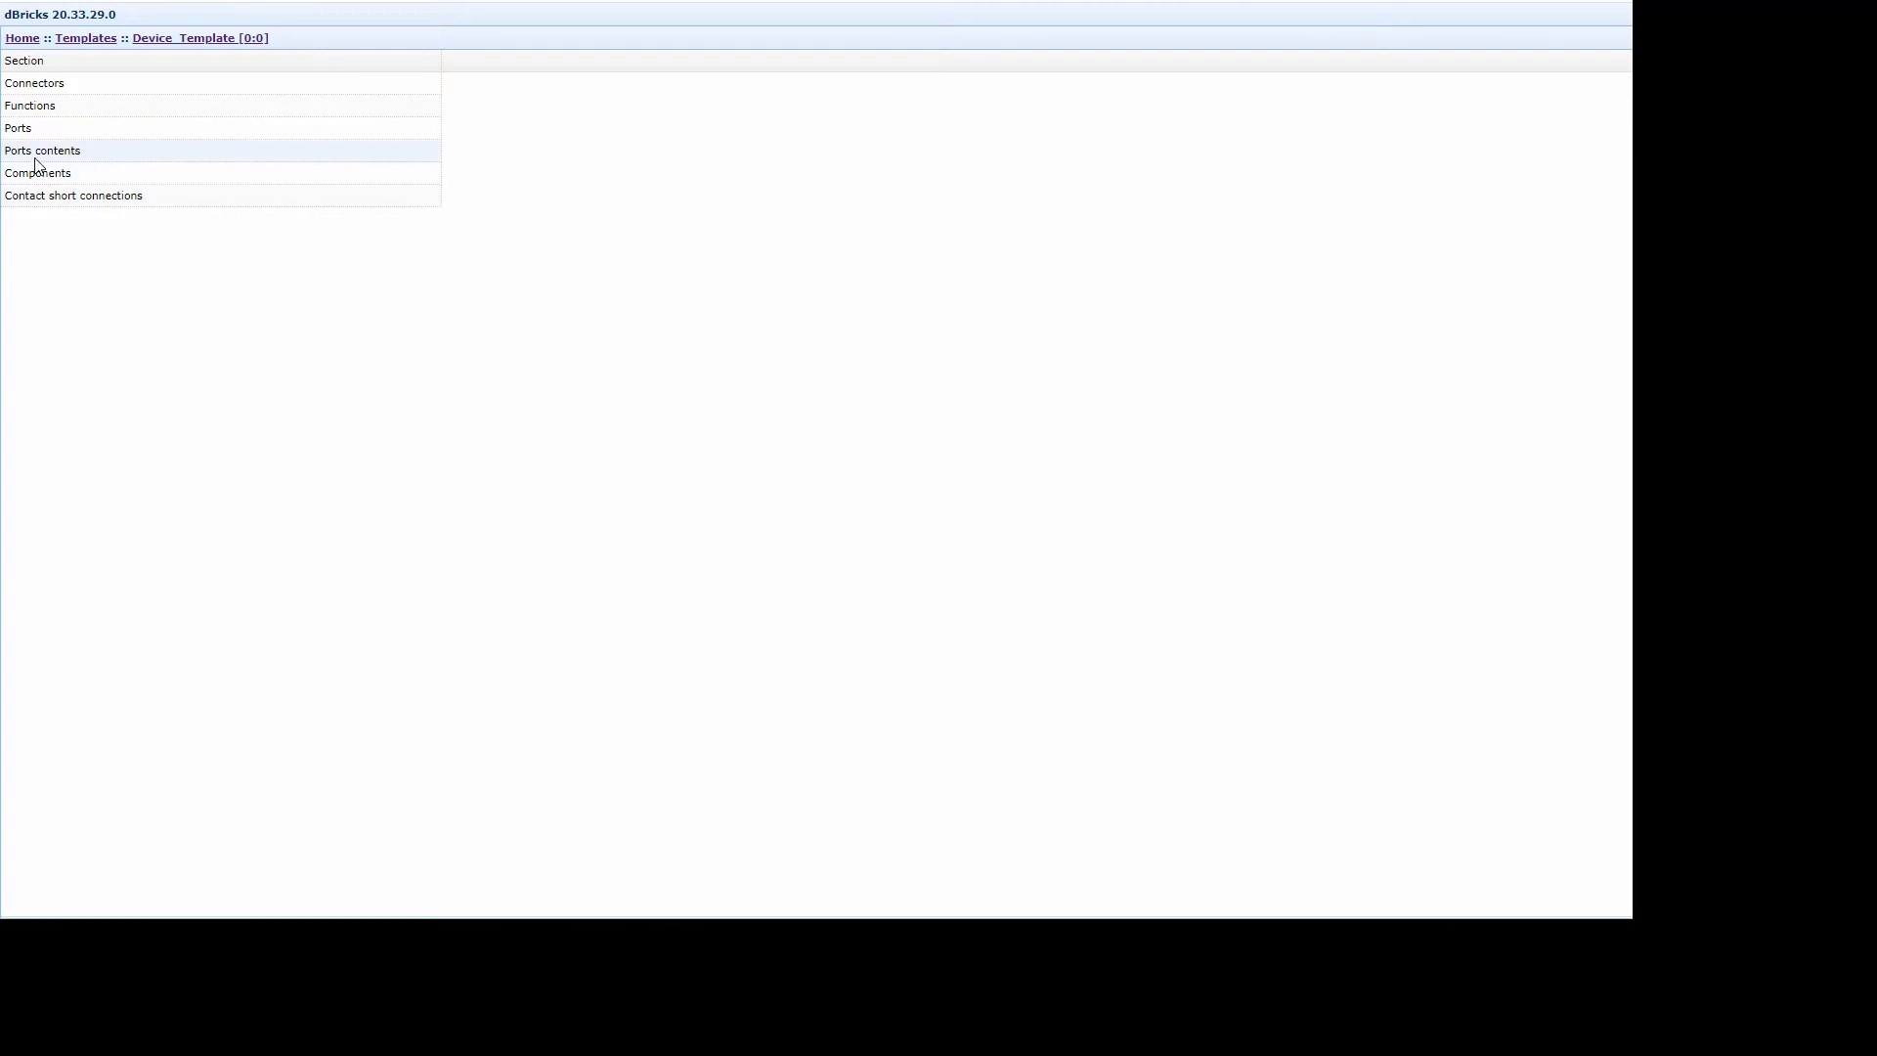
{"action": "left_click", "coordinate": [40, 107]}
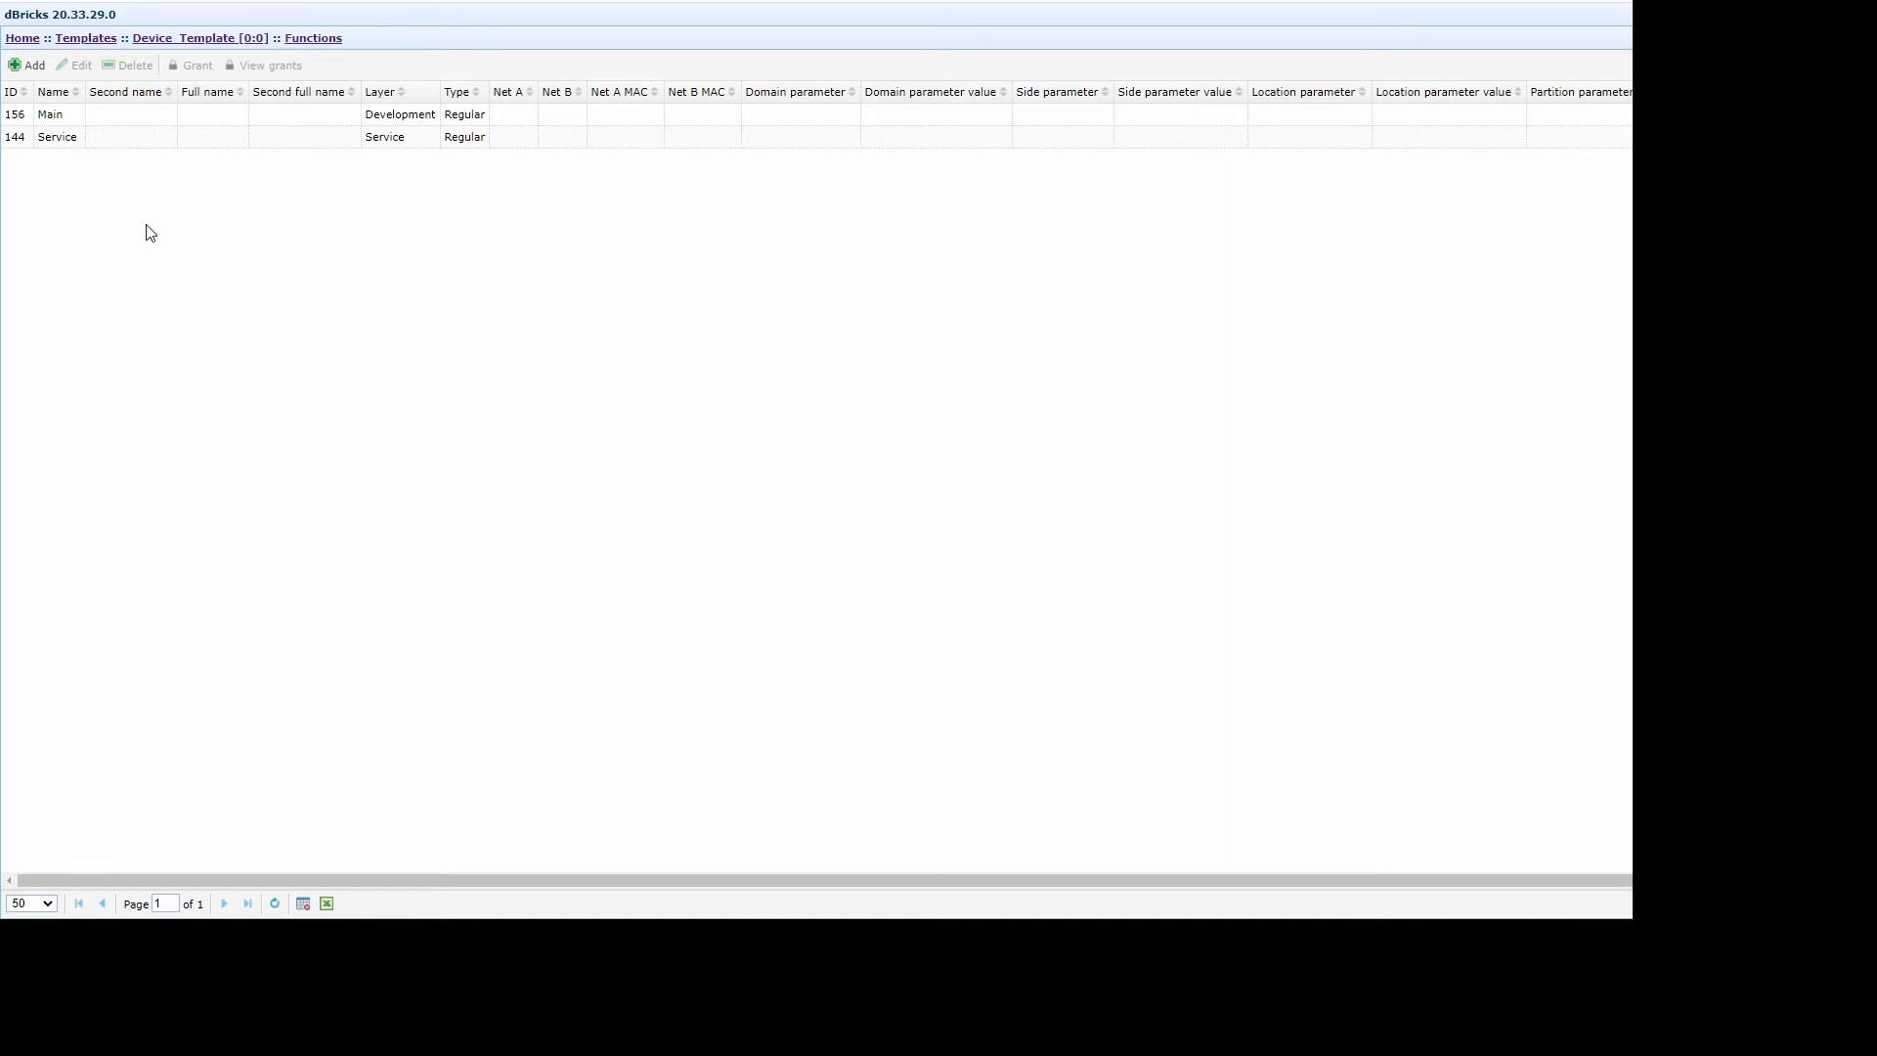
{"action": "left_click", "coordinate": [28, 64]}
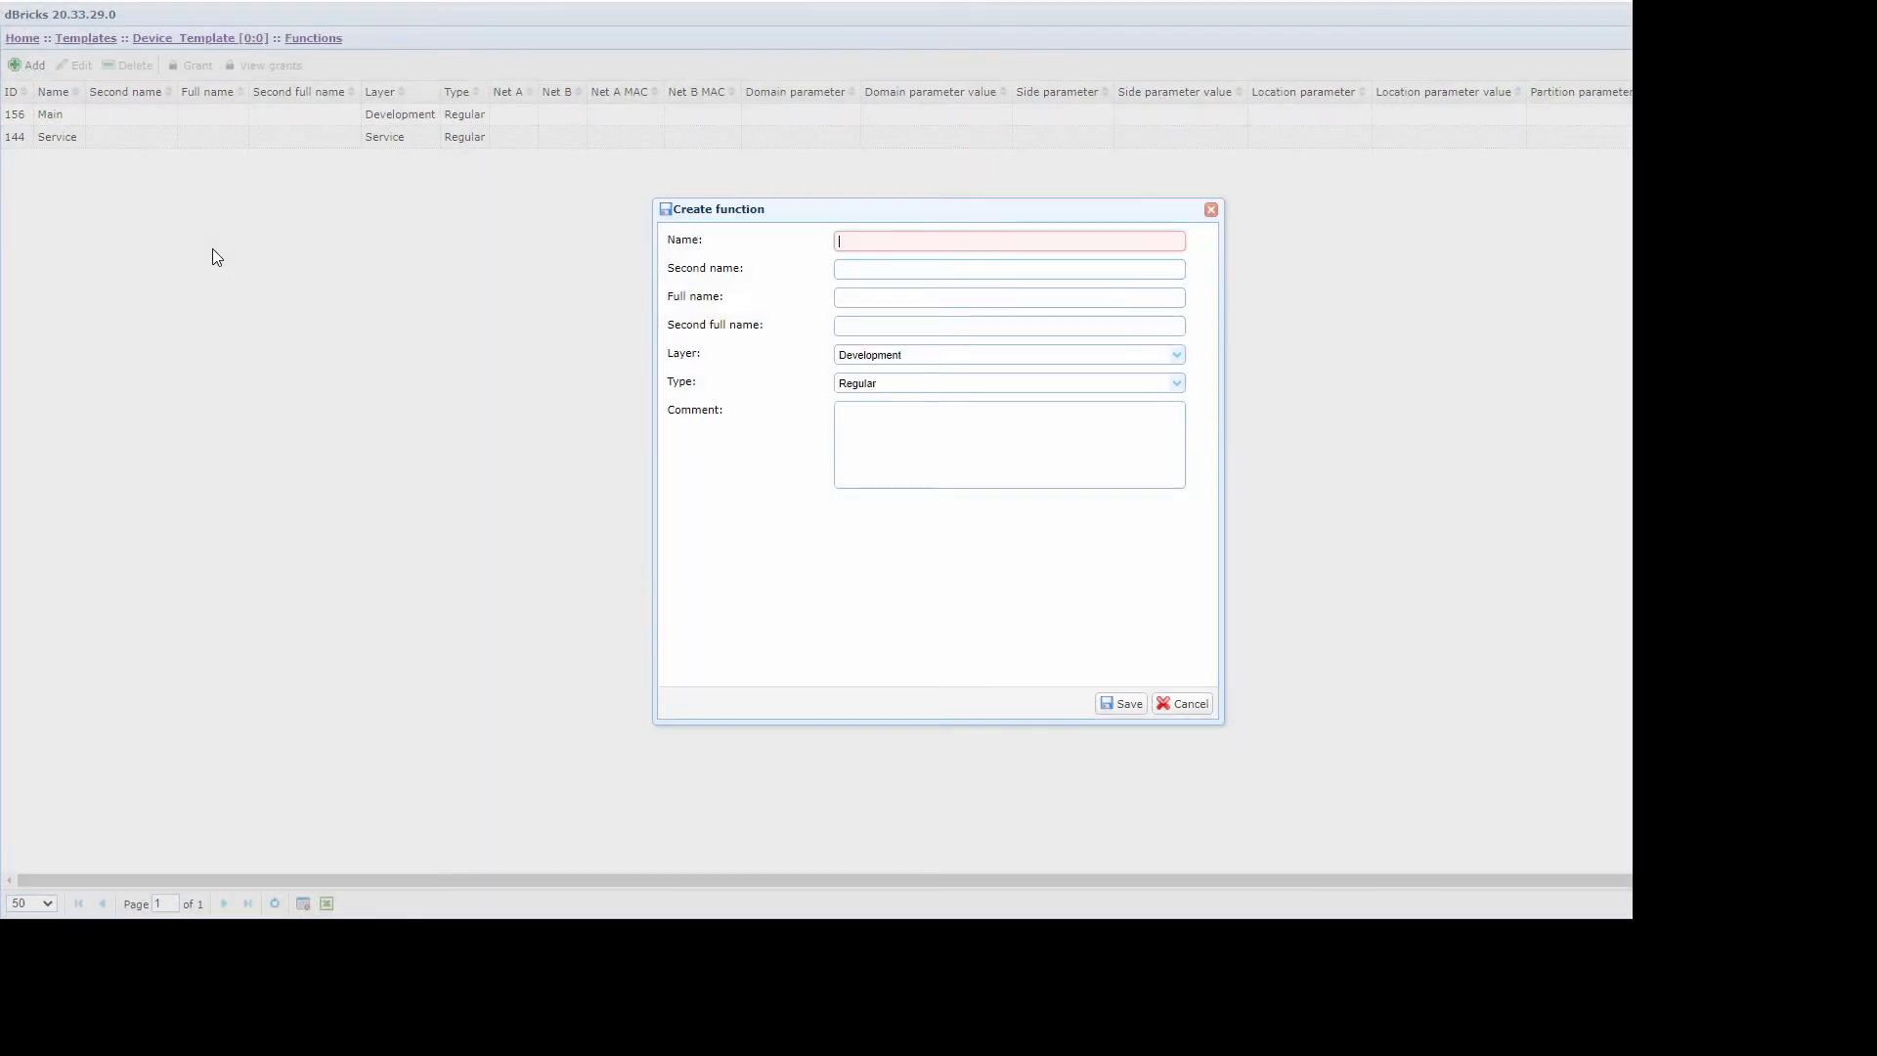
{"action": "type", "text": "Function"}
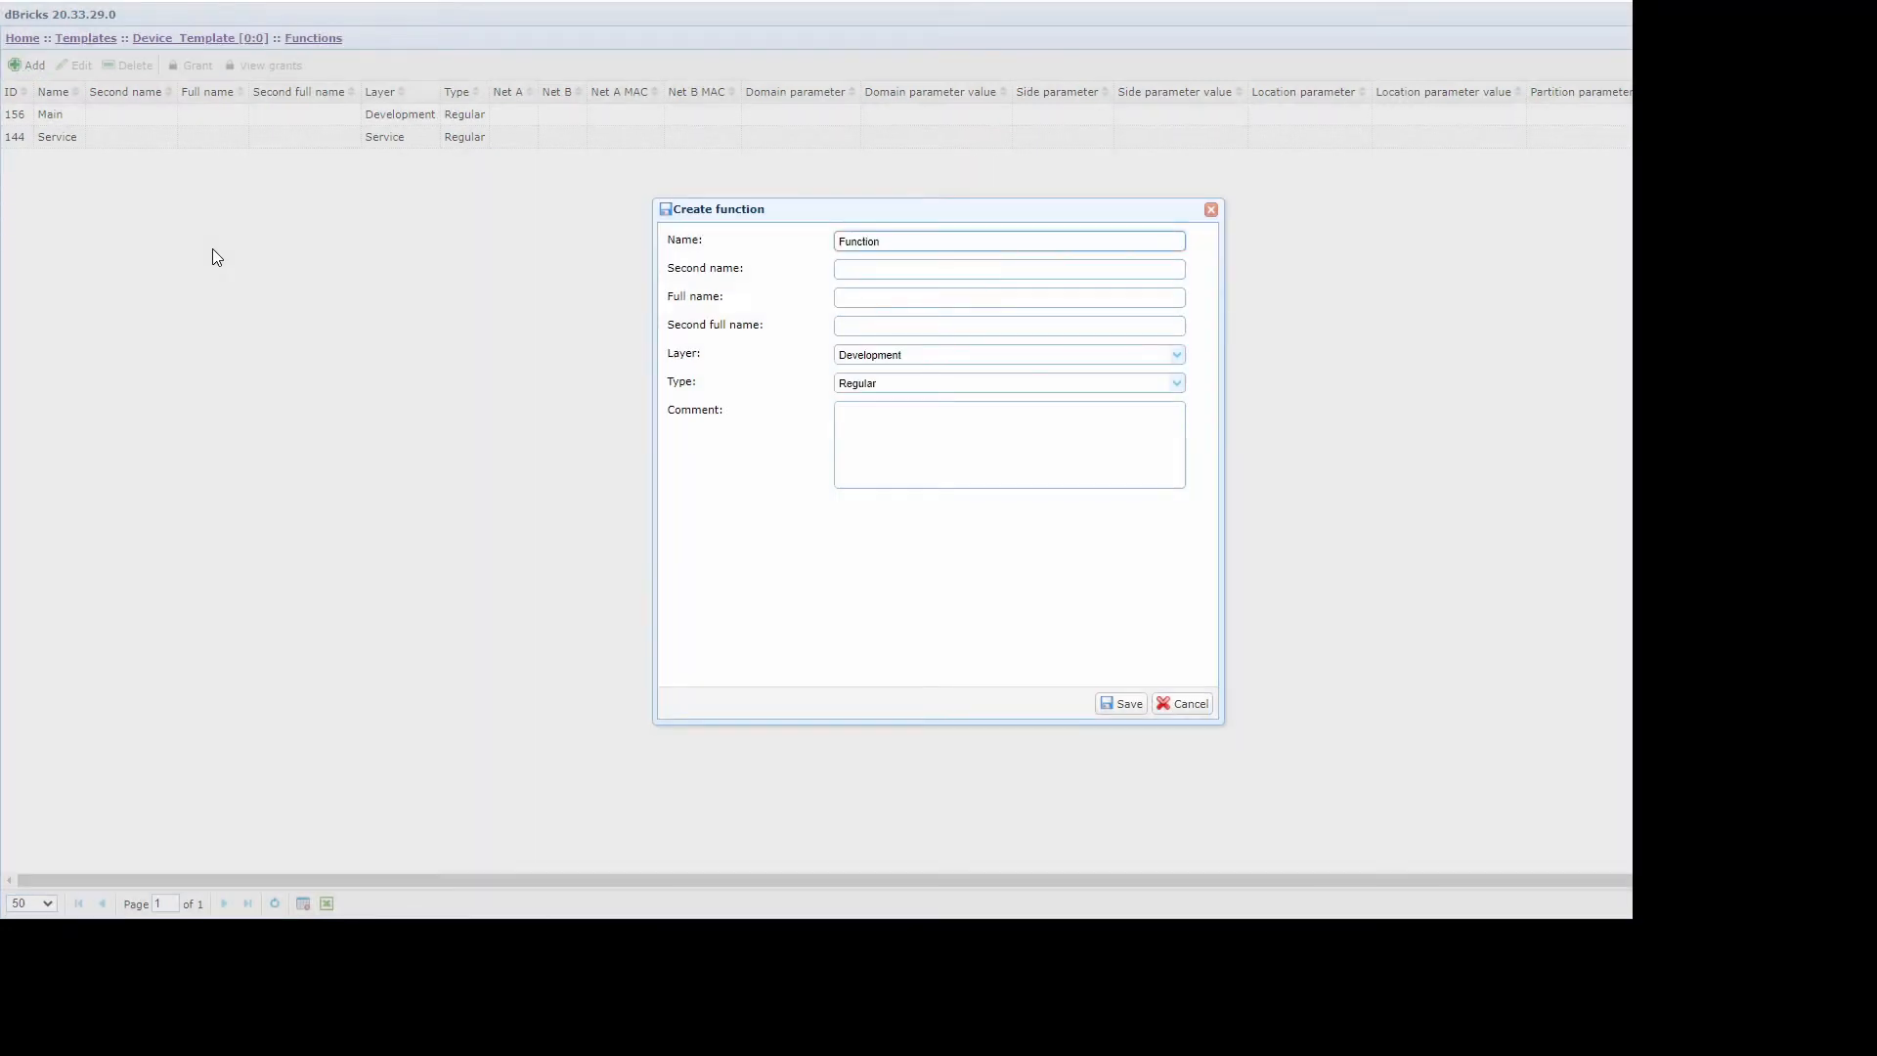
{"action": "left_click", "coordinate": [1115, 704]}
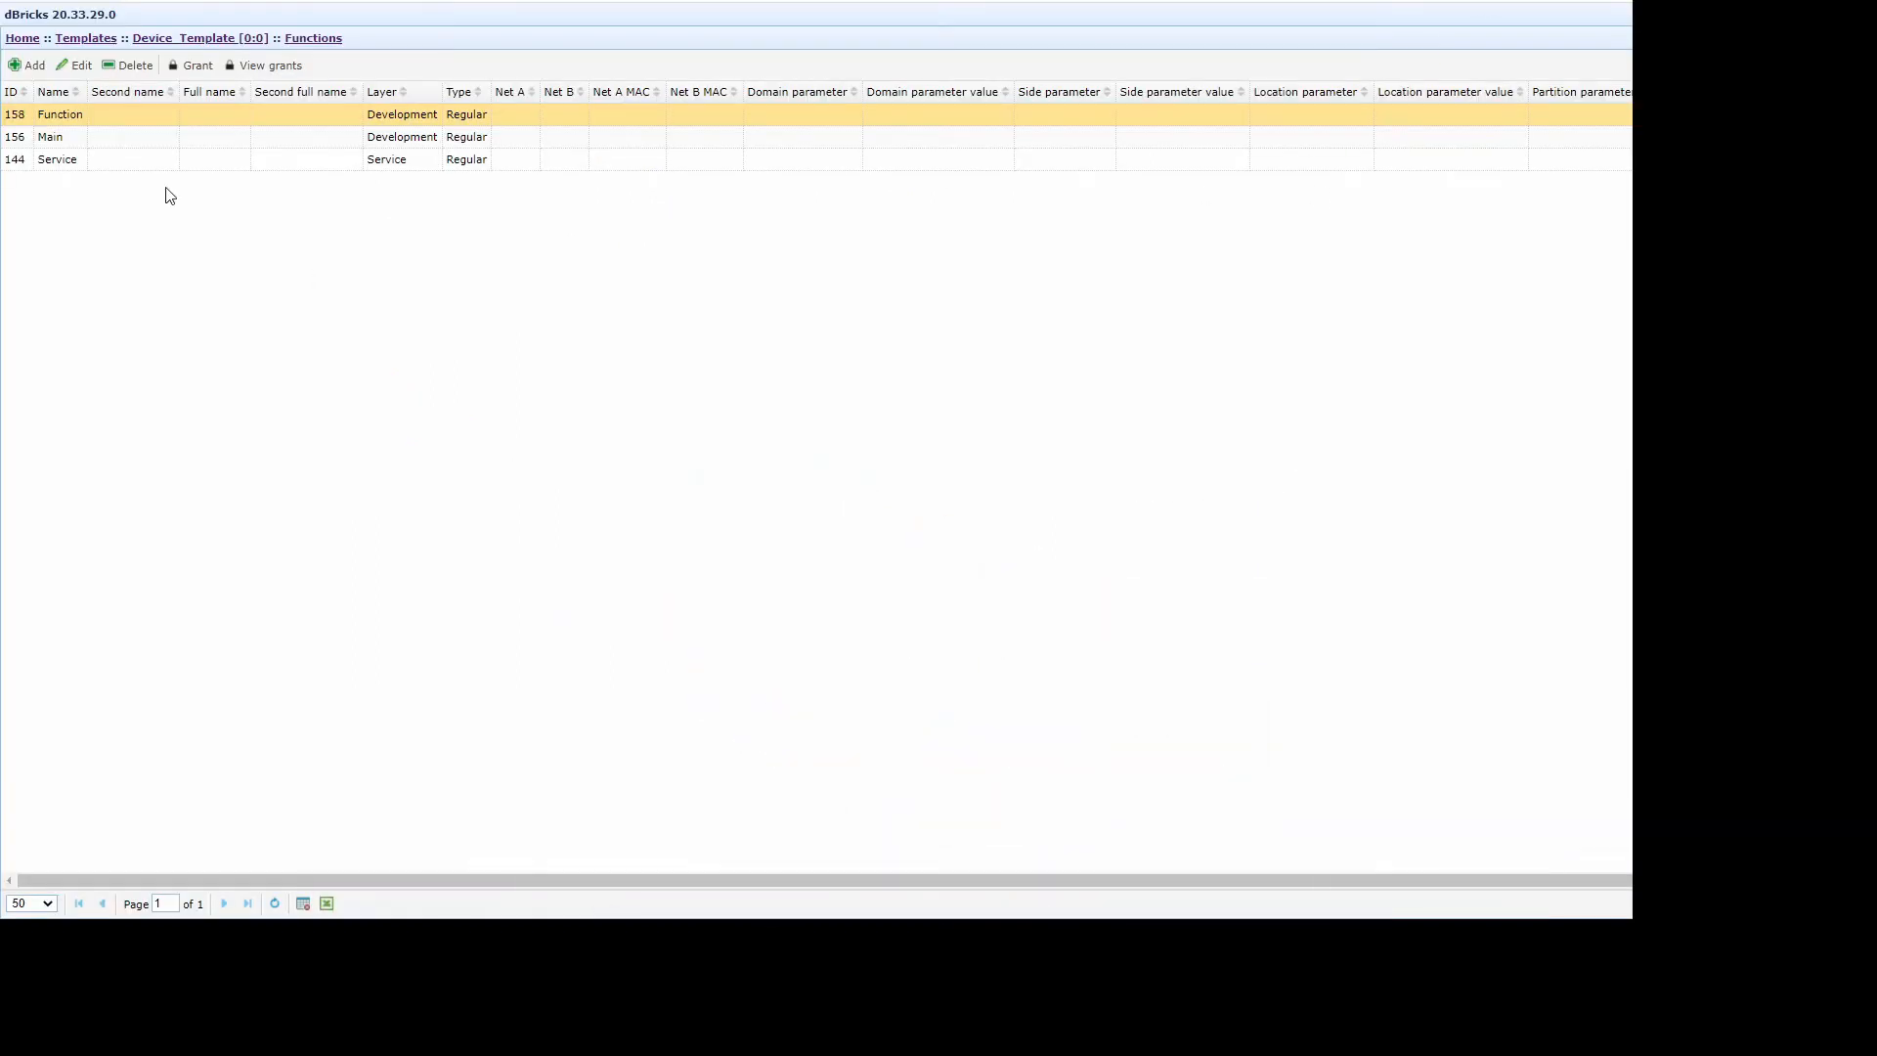
- Start a new parameter for the function Function, named O_Pitch with the direction output
{"action": "double_click", "coordinate": [77, 119]}
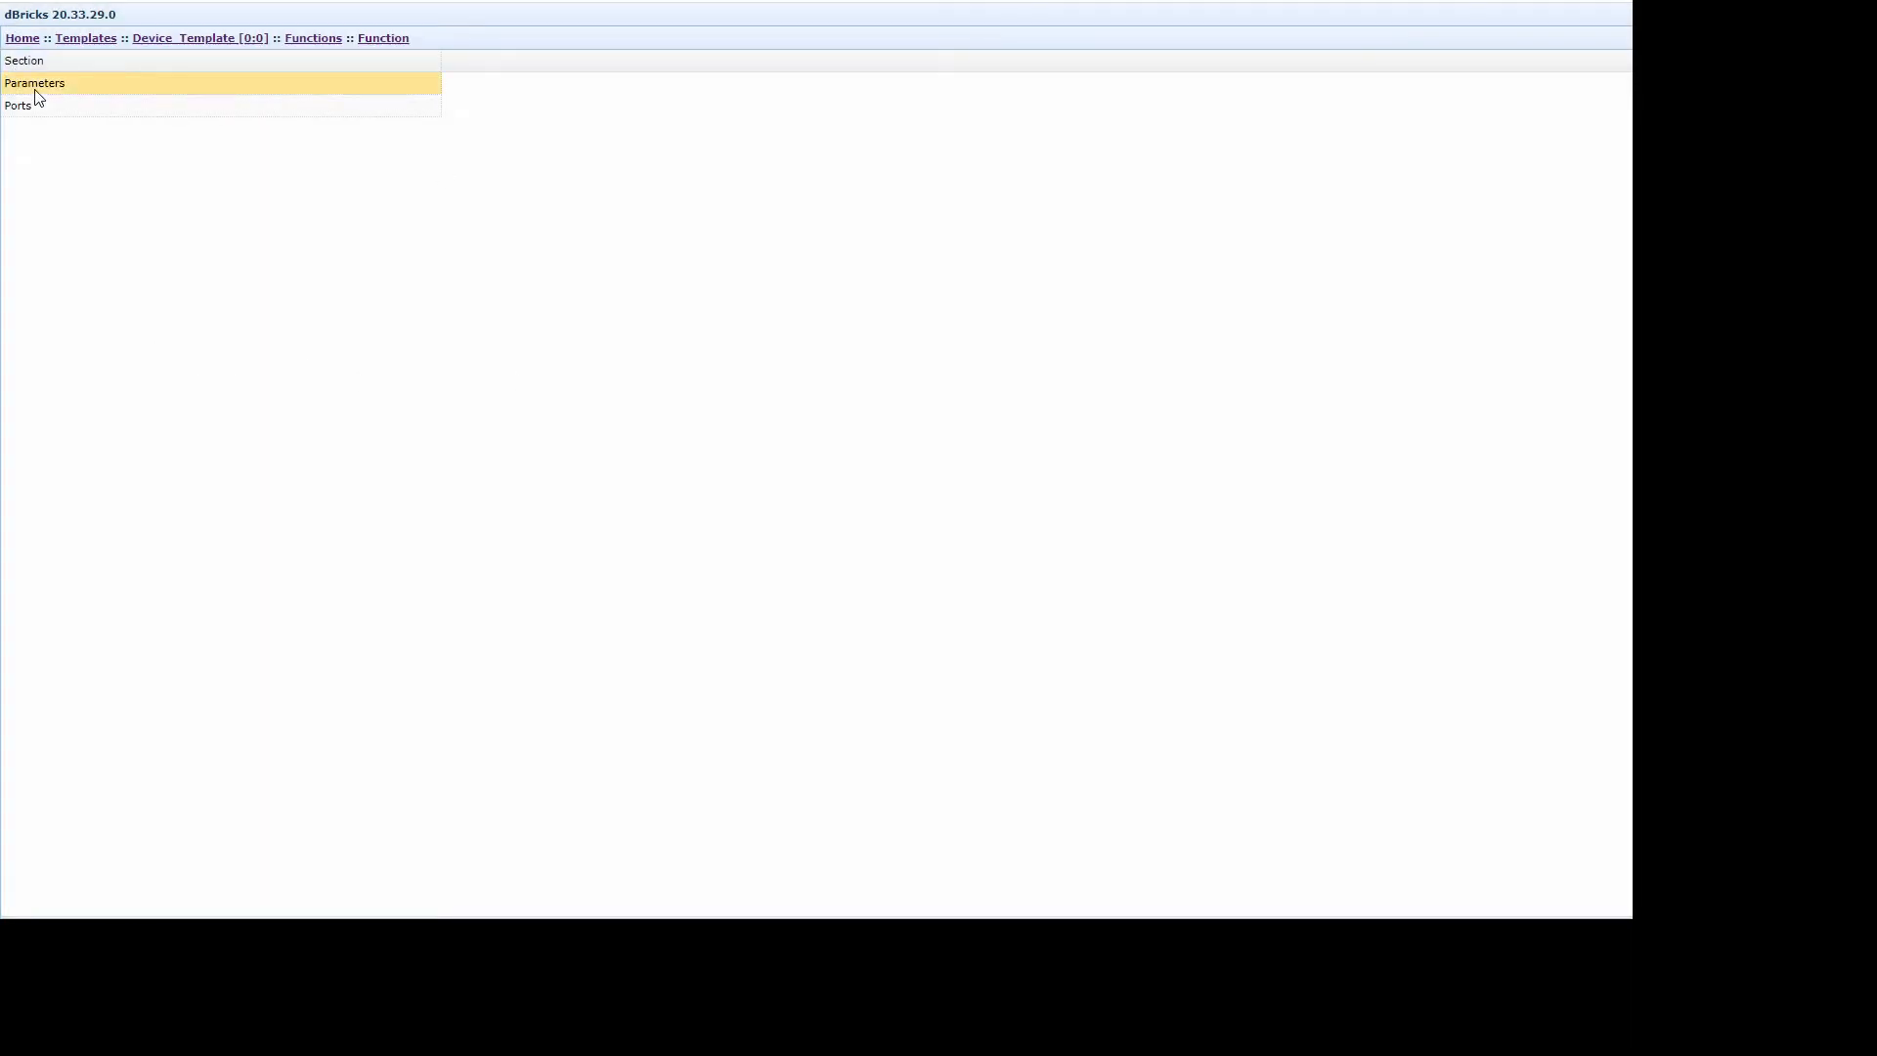
{"action": "left_click", "coordinate": [34, 84]}
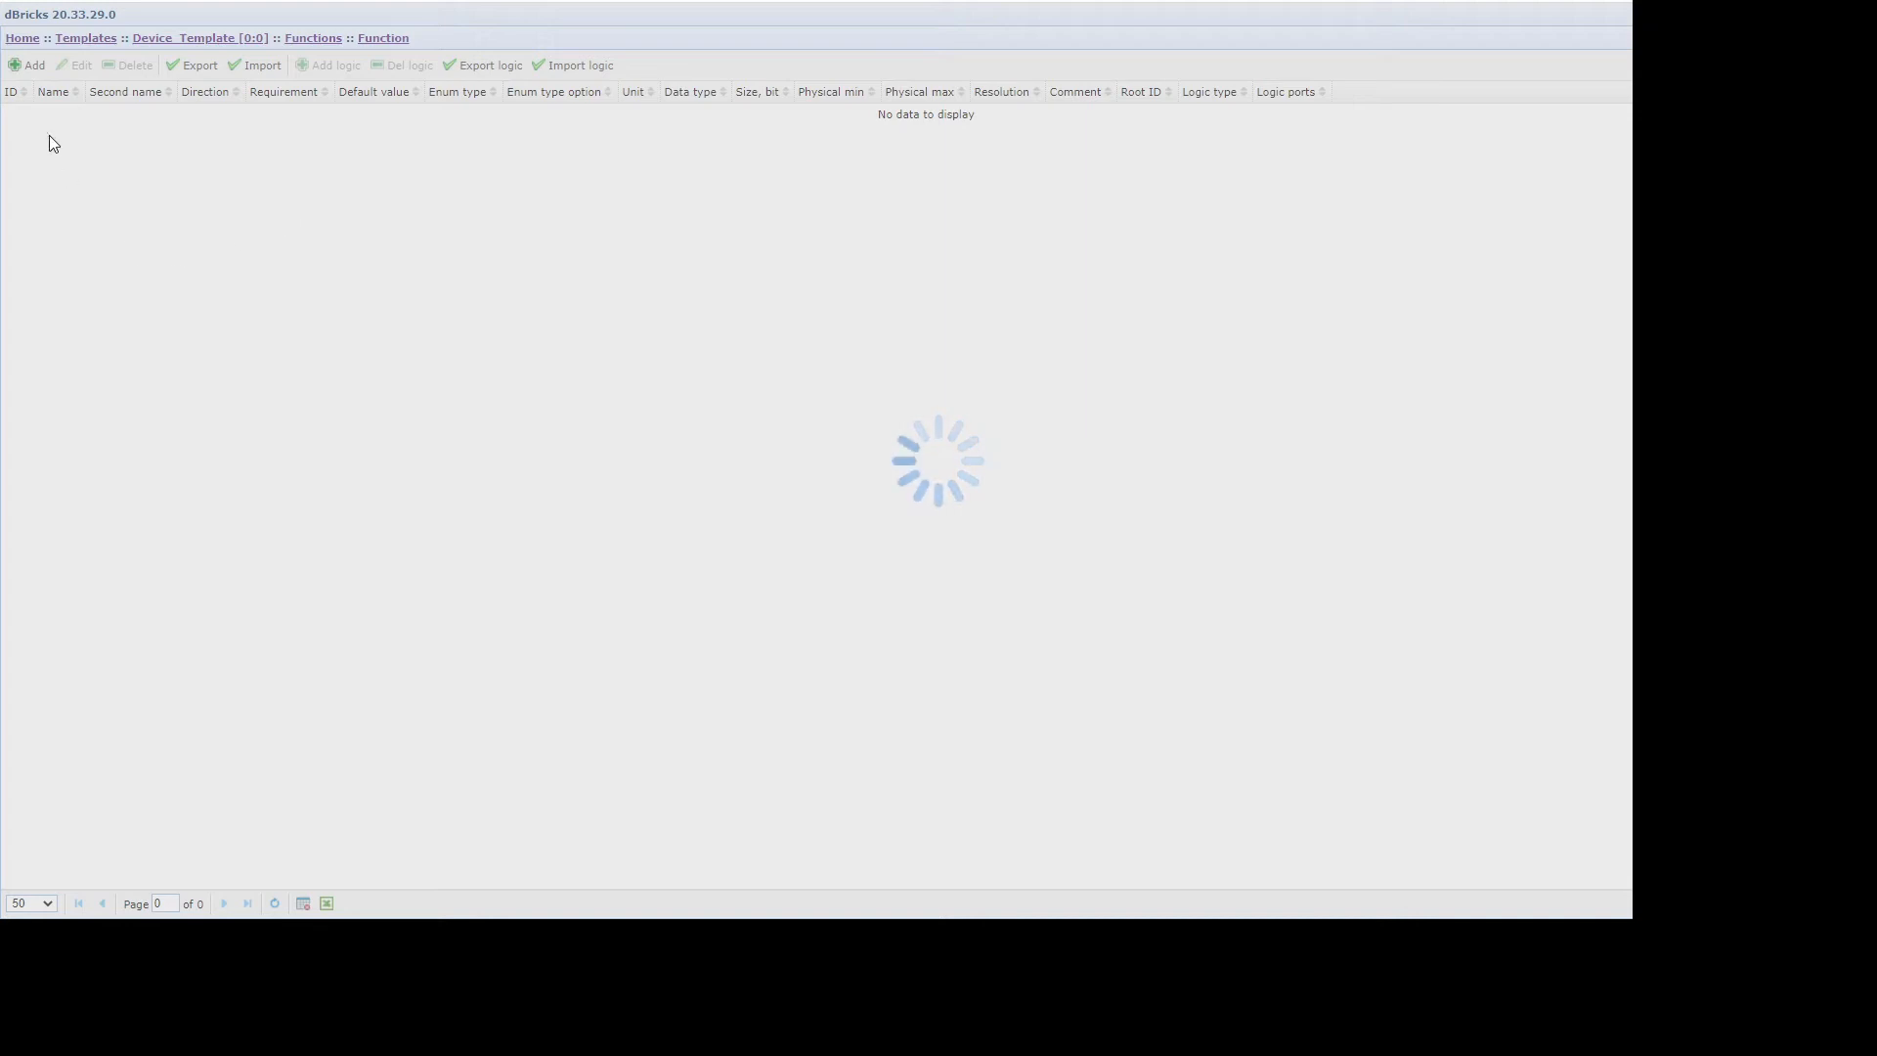
{"action": "left_click", "coordinate": [32, 67]}
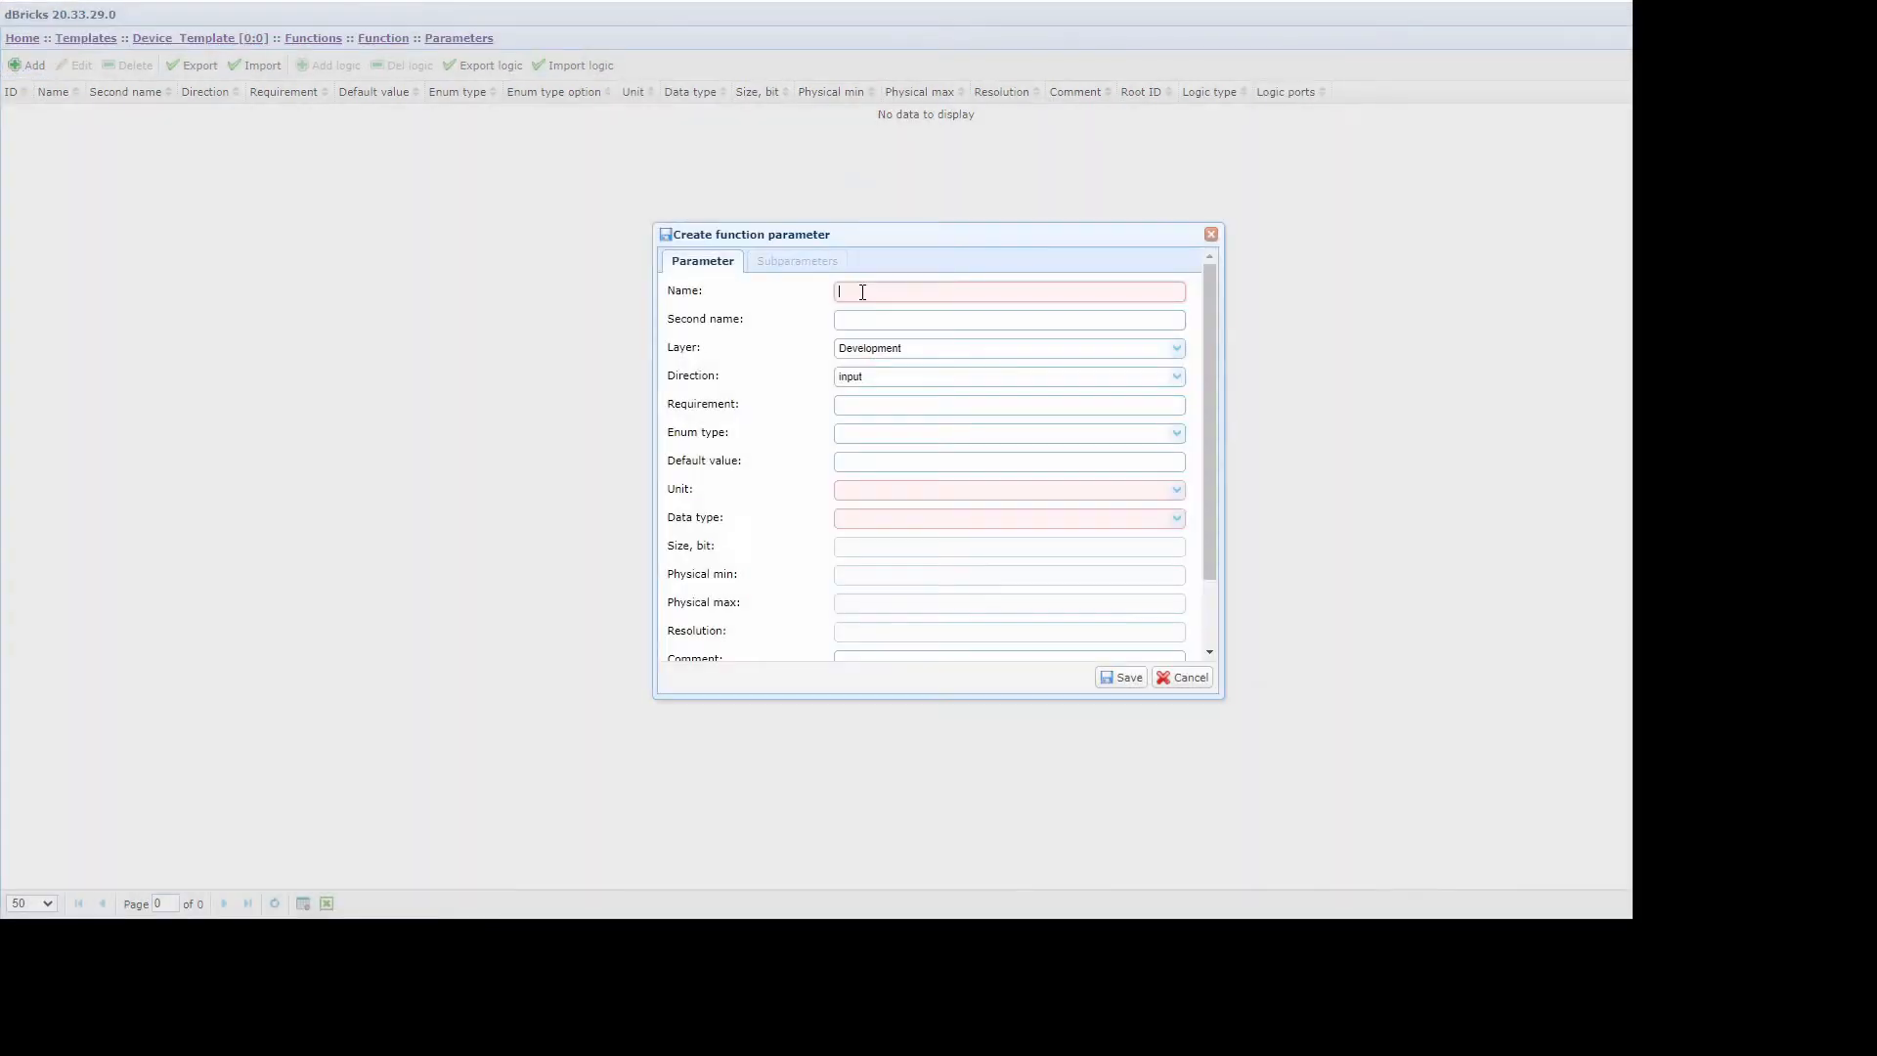
{"action": "type", "text": "O_Pitch"}
{"action": "left_click", "coordinate": [1177, 377]}
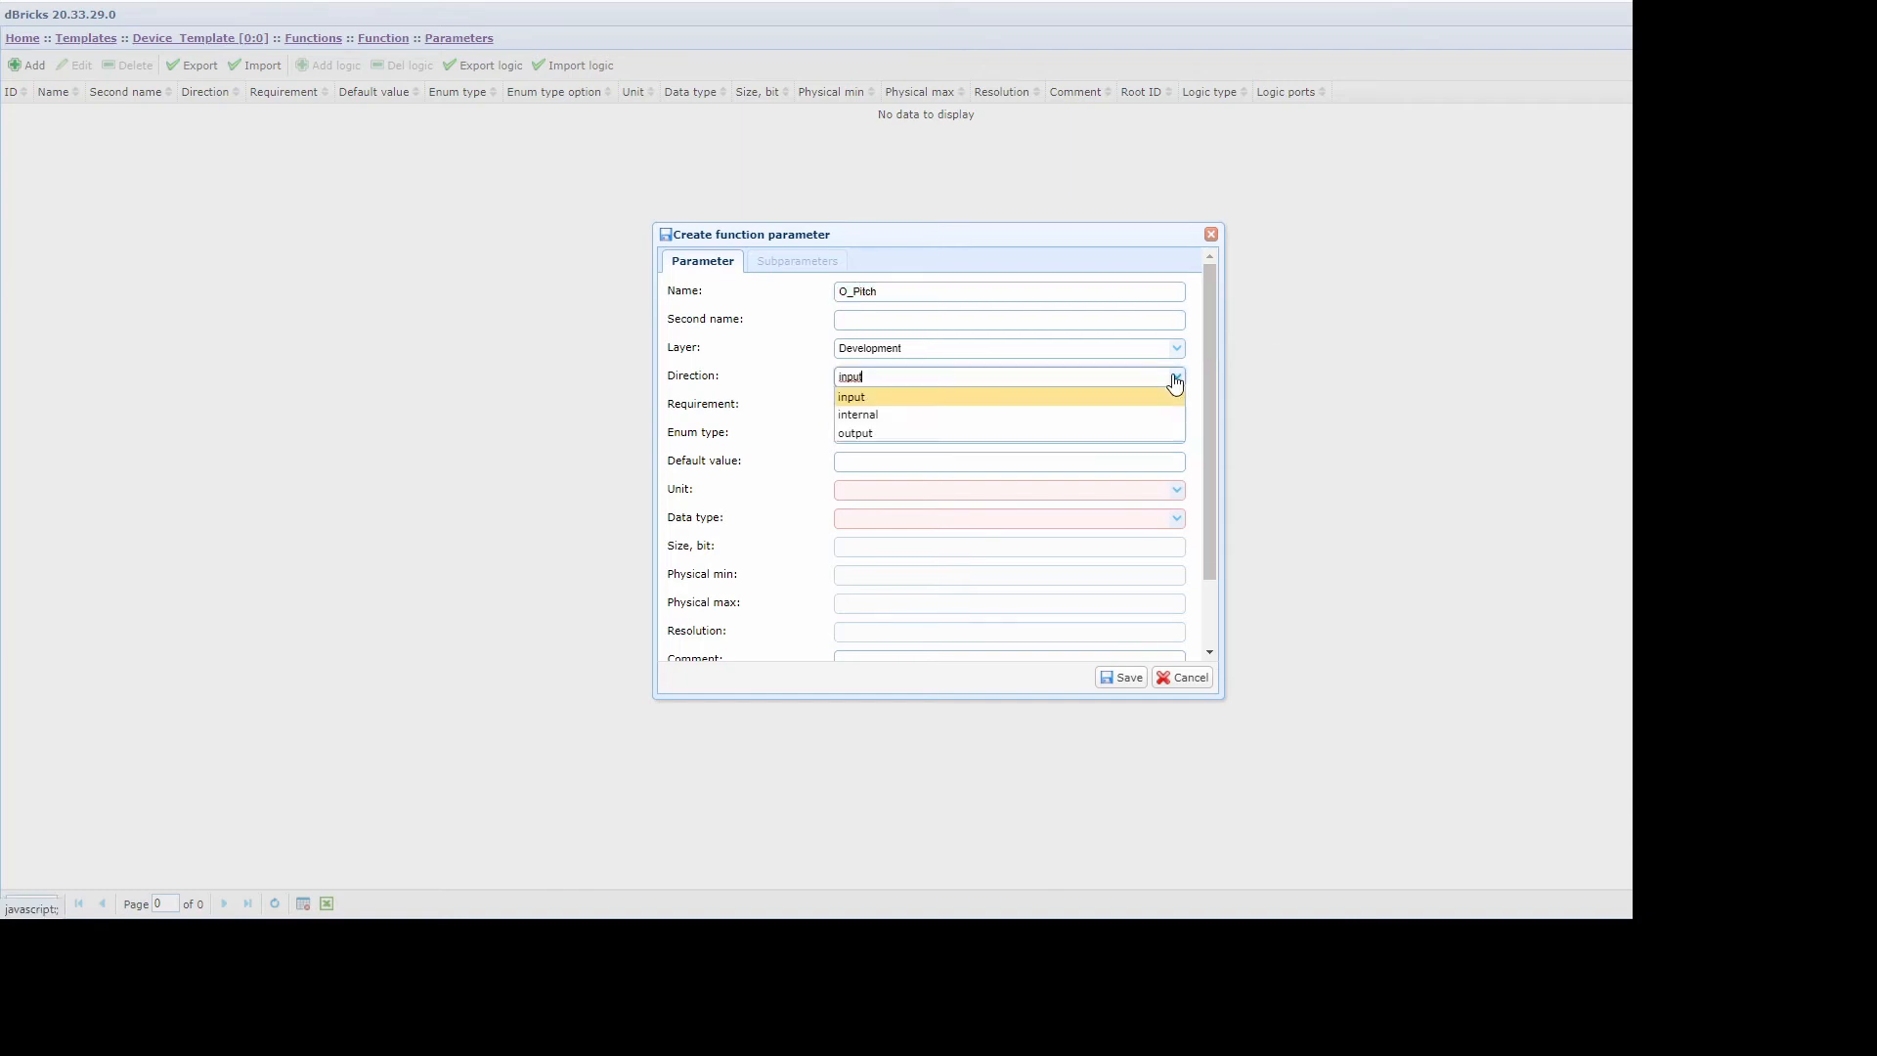
{"action": "left_click", "coordinate": [901, 433]}
- Give O_Pitch the unit °, data type SHORT and a physical range of -90 to 90, and save the parameter
{"action": "left_click", "coordinate": [911, 489]}
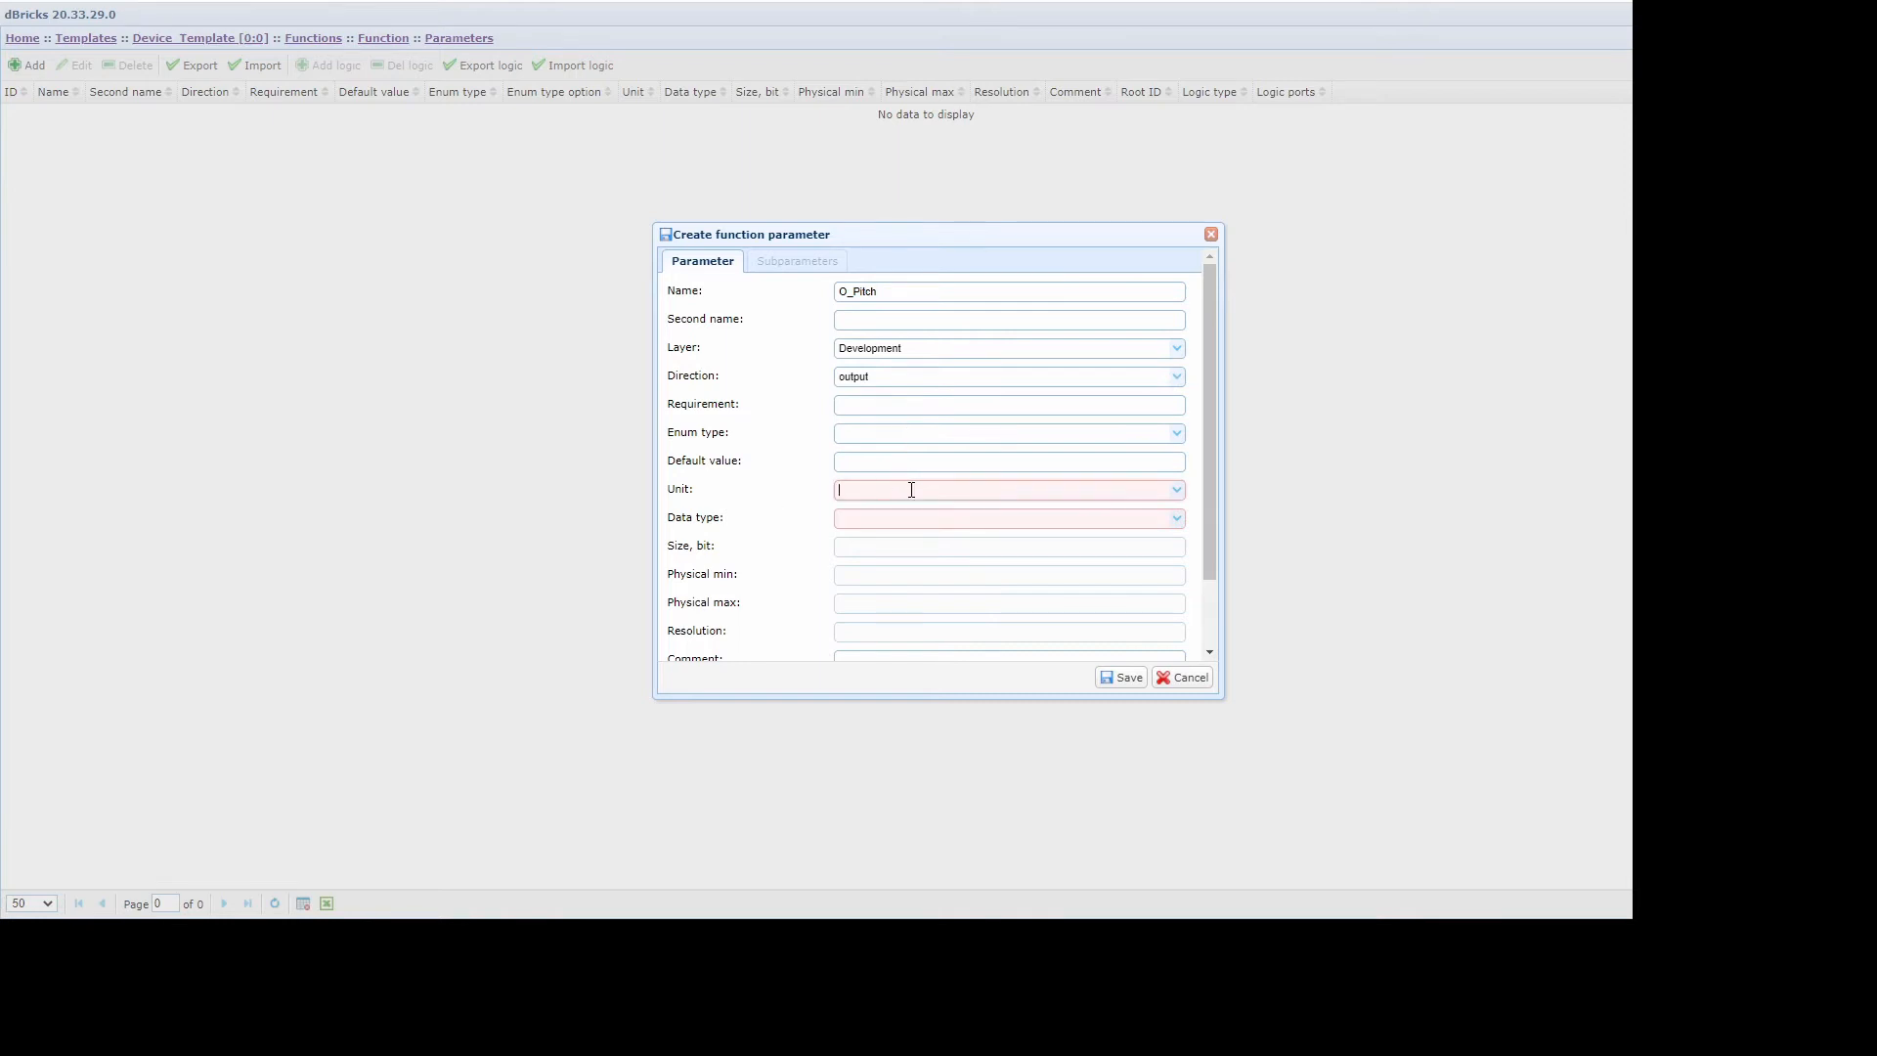
{"action": "type", "text": "°"}
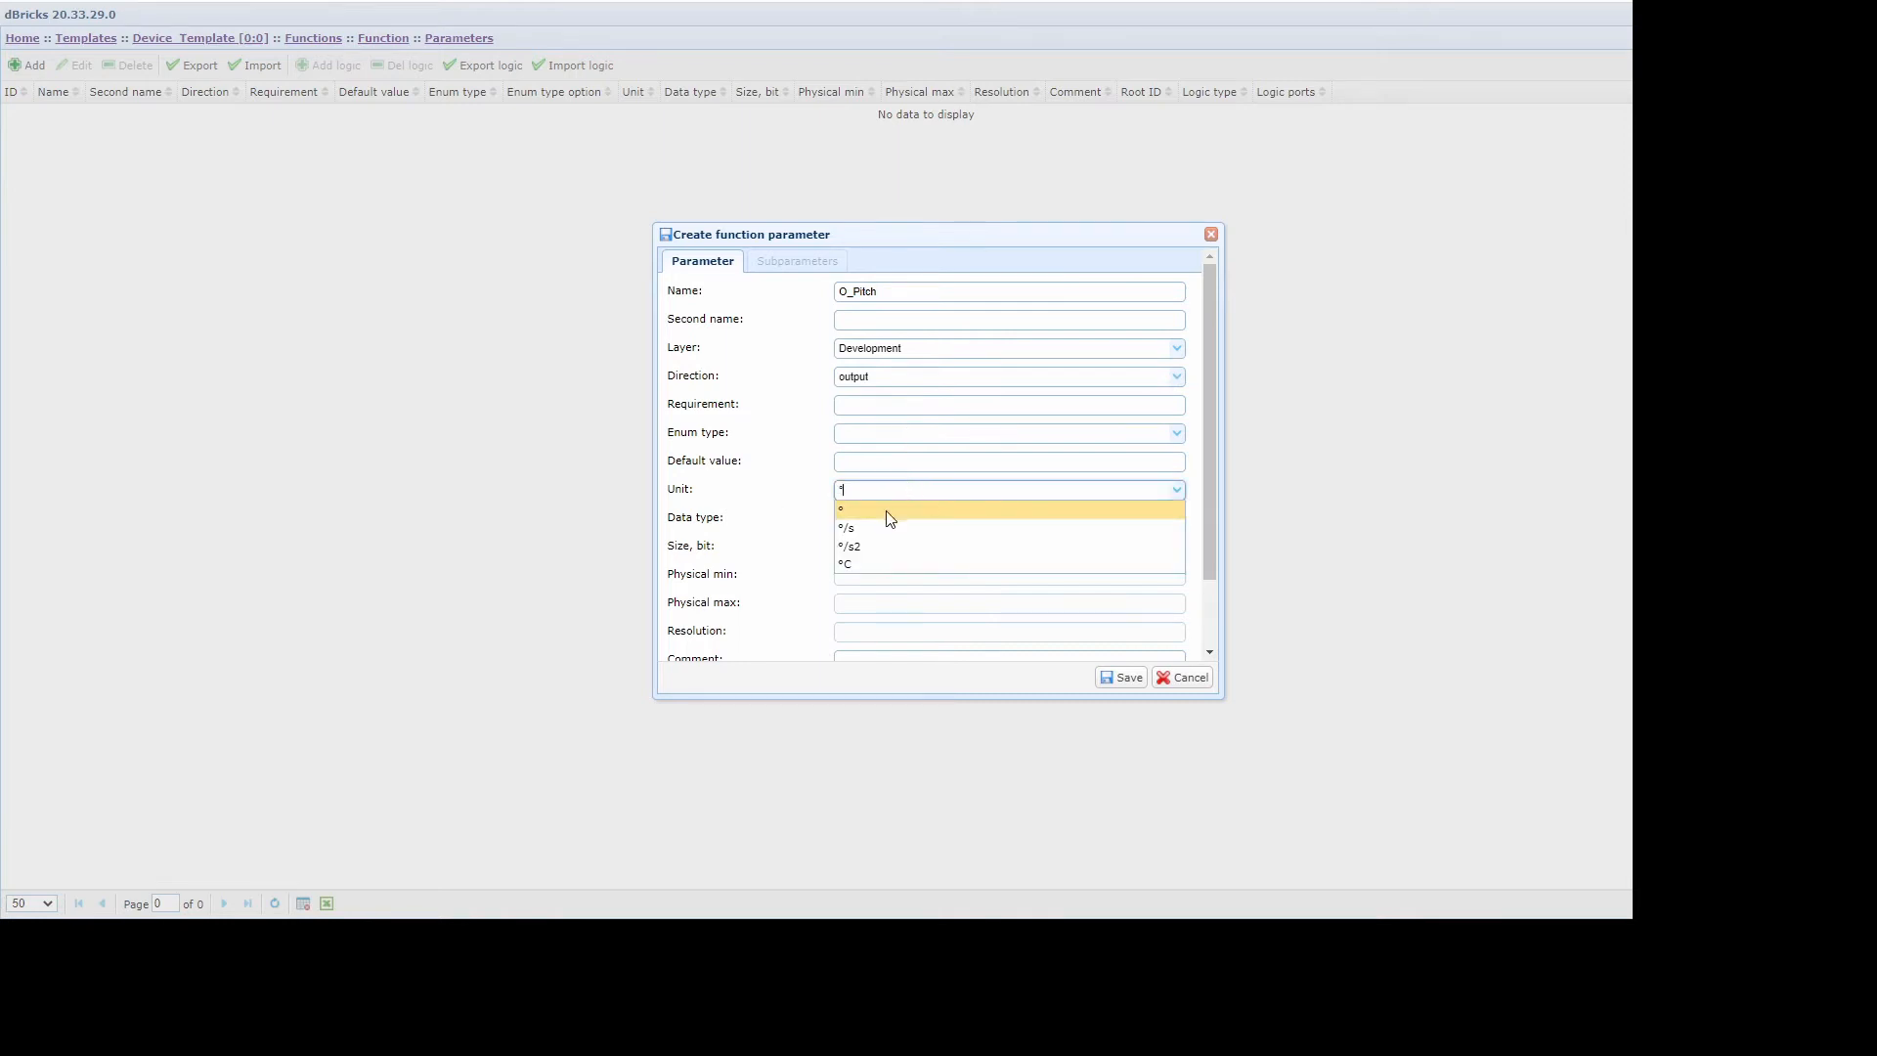
{"action": "left_click", "coordinate": [888, 510]}
{"action": "left_click", "coordinate": [846, 519]}
{"action": "type", "text": "short"}
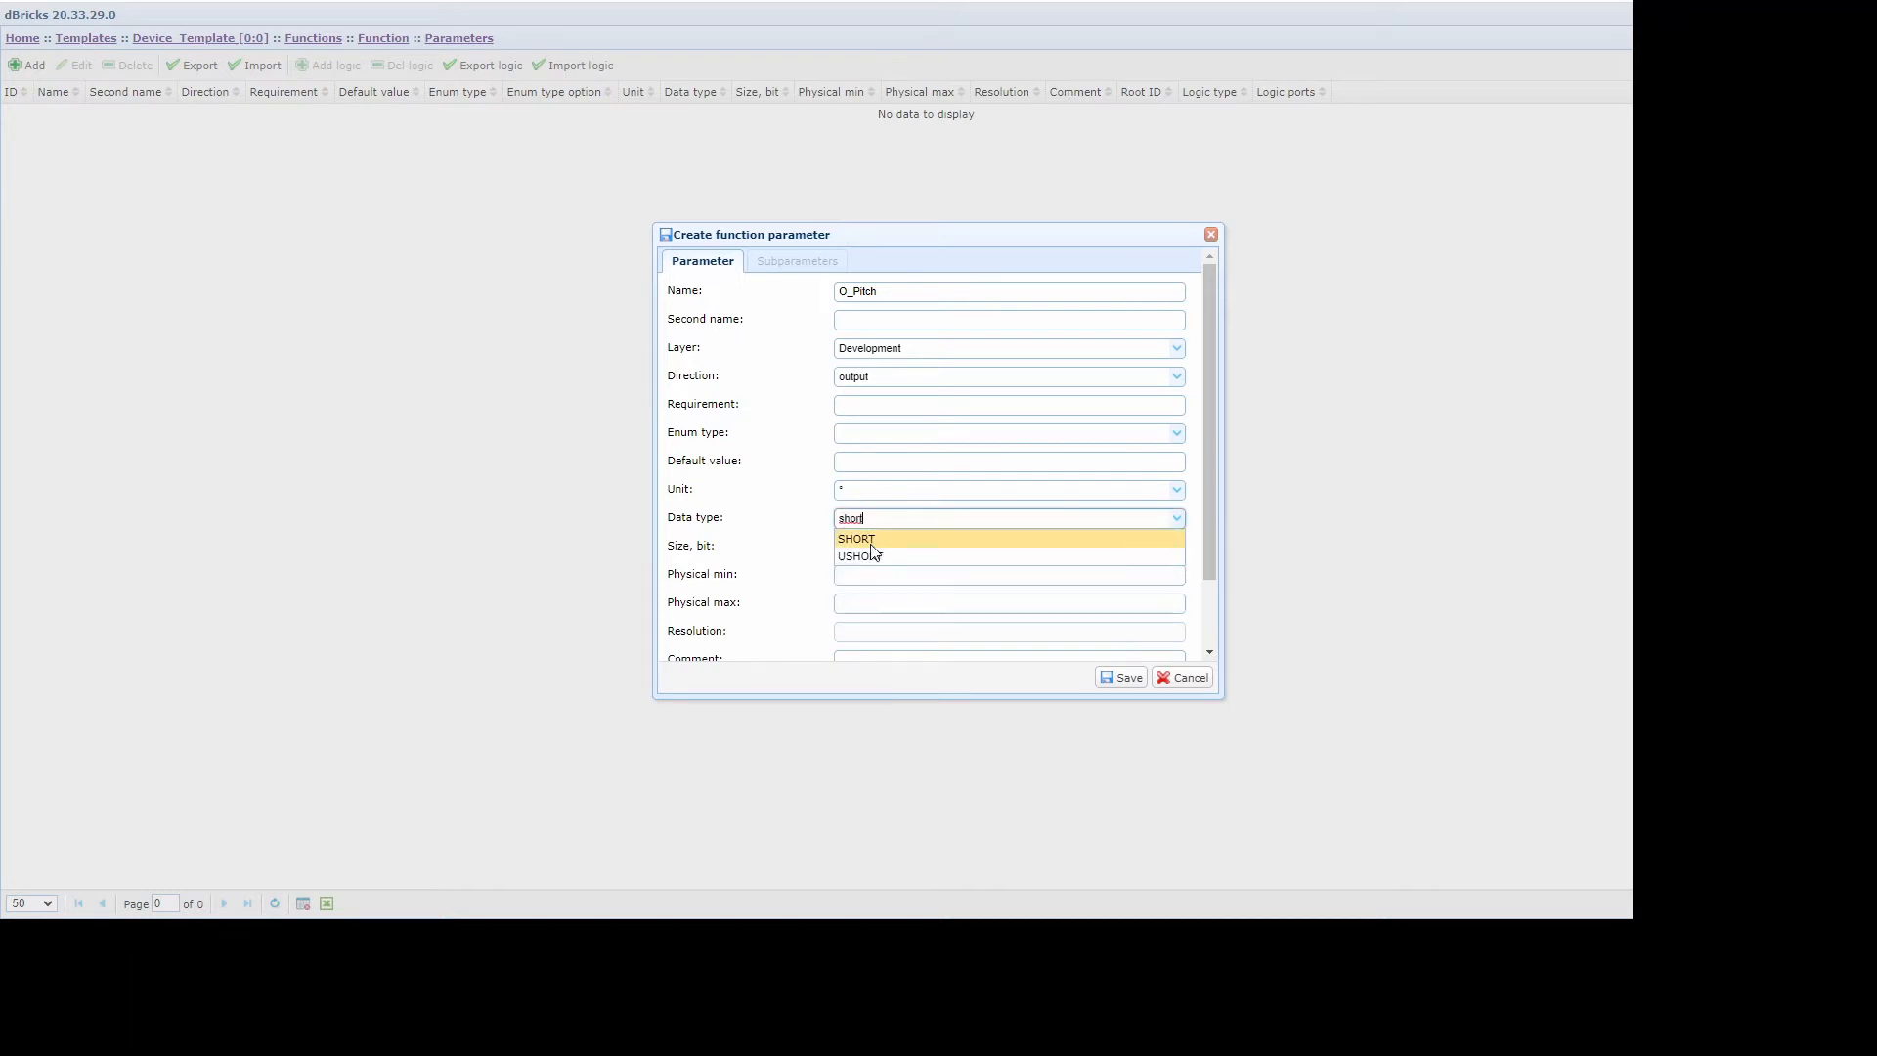
{"action": "left_click", "coordinate": [873, 541]}
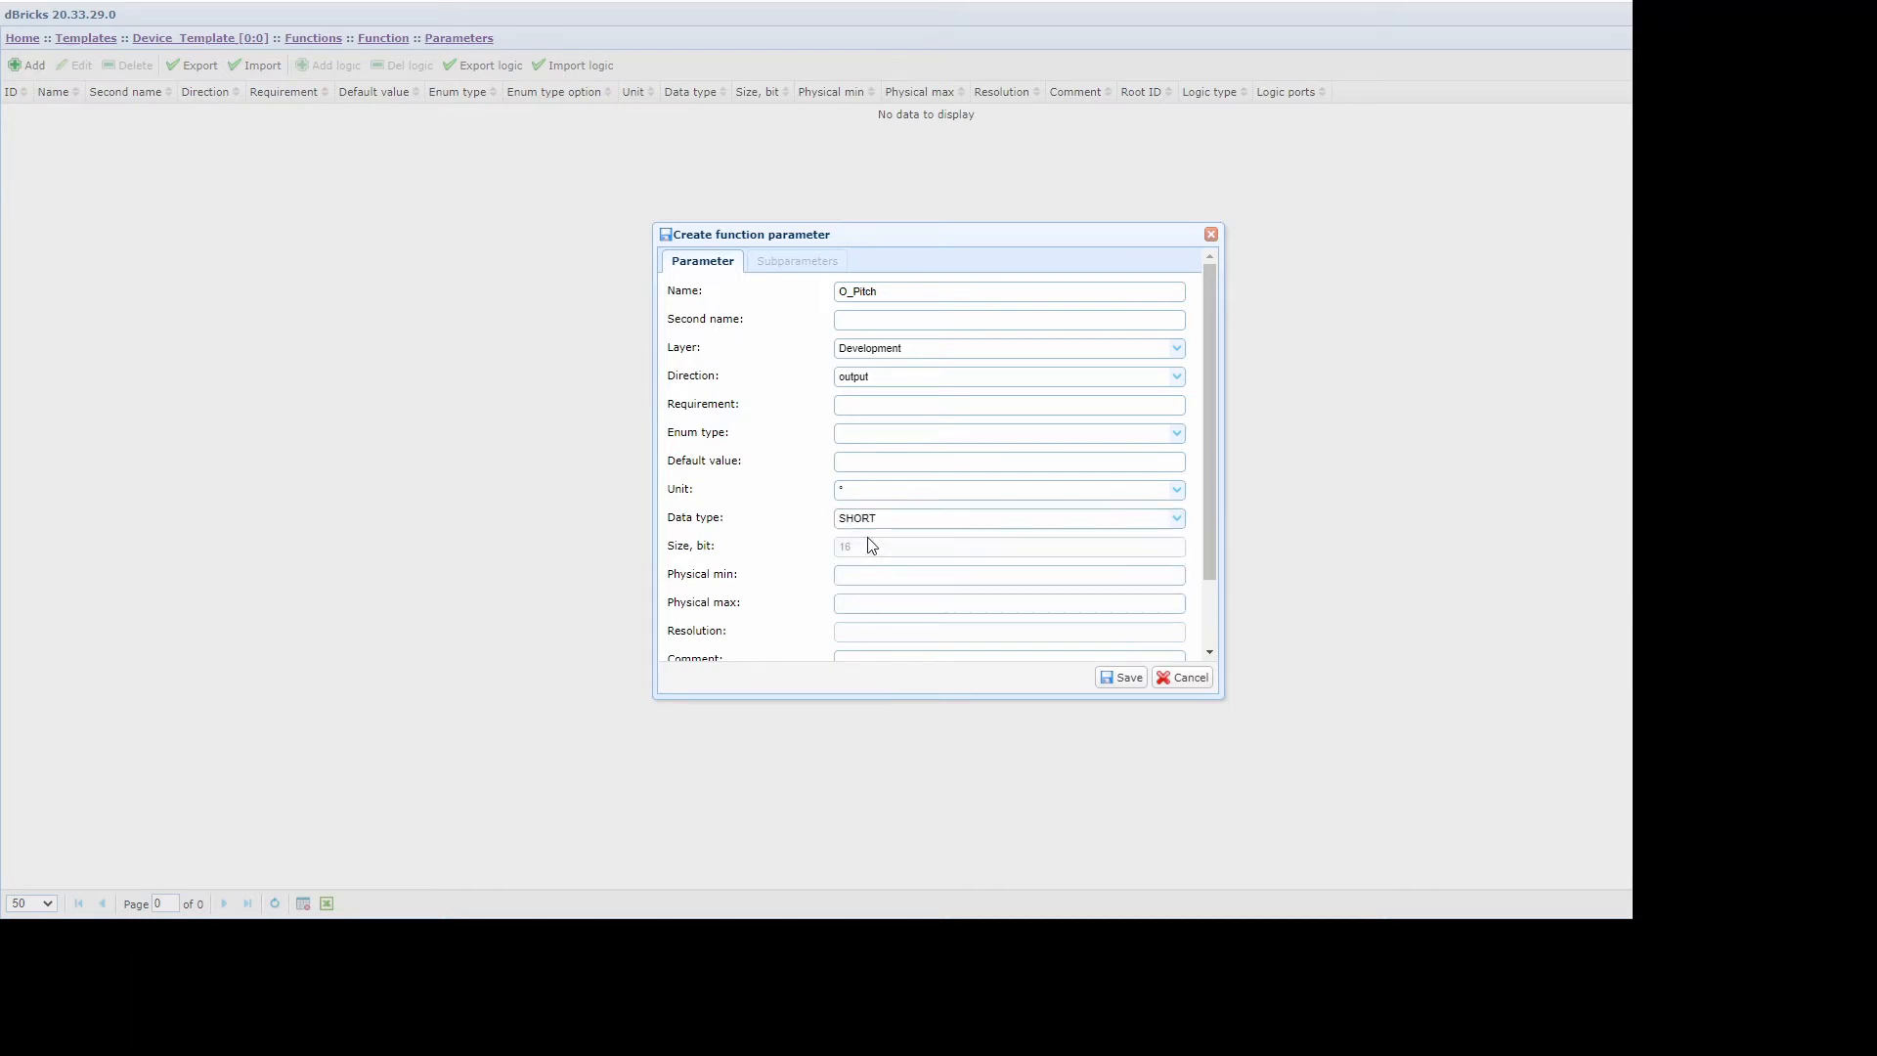
{"action": "left_click", "coordinate": [873, 577]}
{"action": "type", "text": "-90"}
{"action": "left_click", "coordinate": [857, 605]}
{"action": "type", "text": "90"}
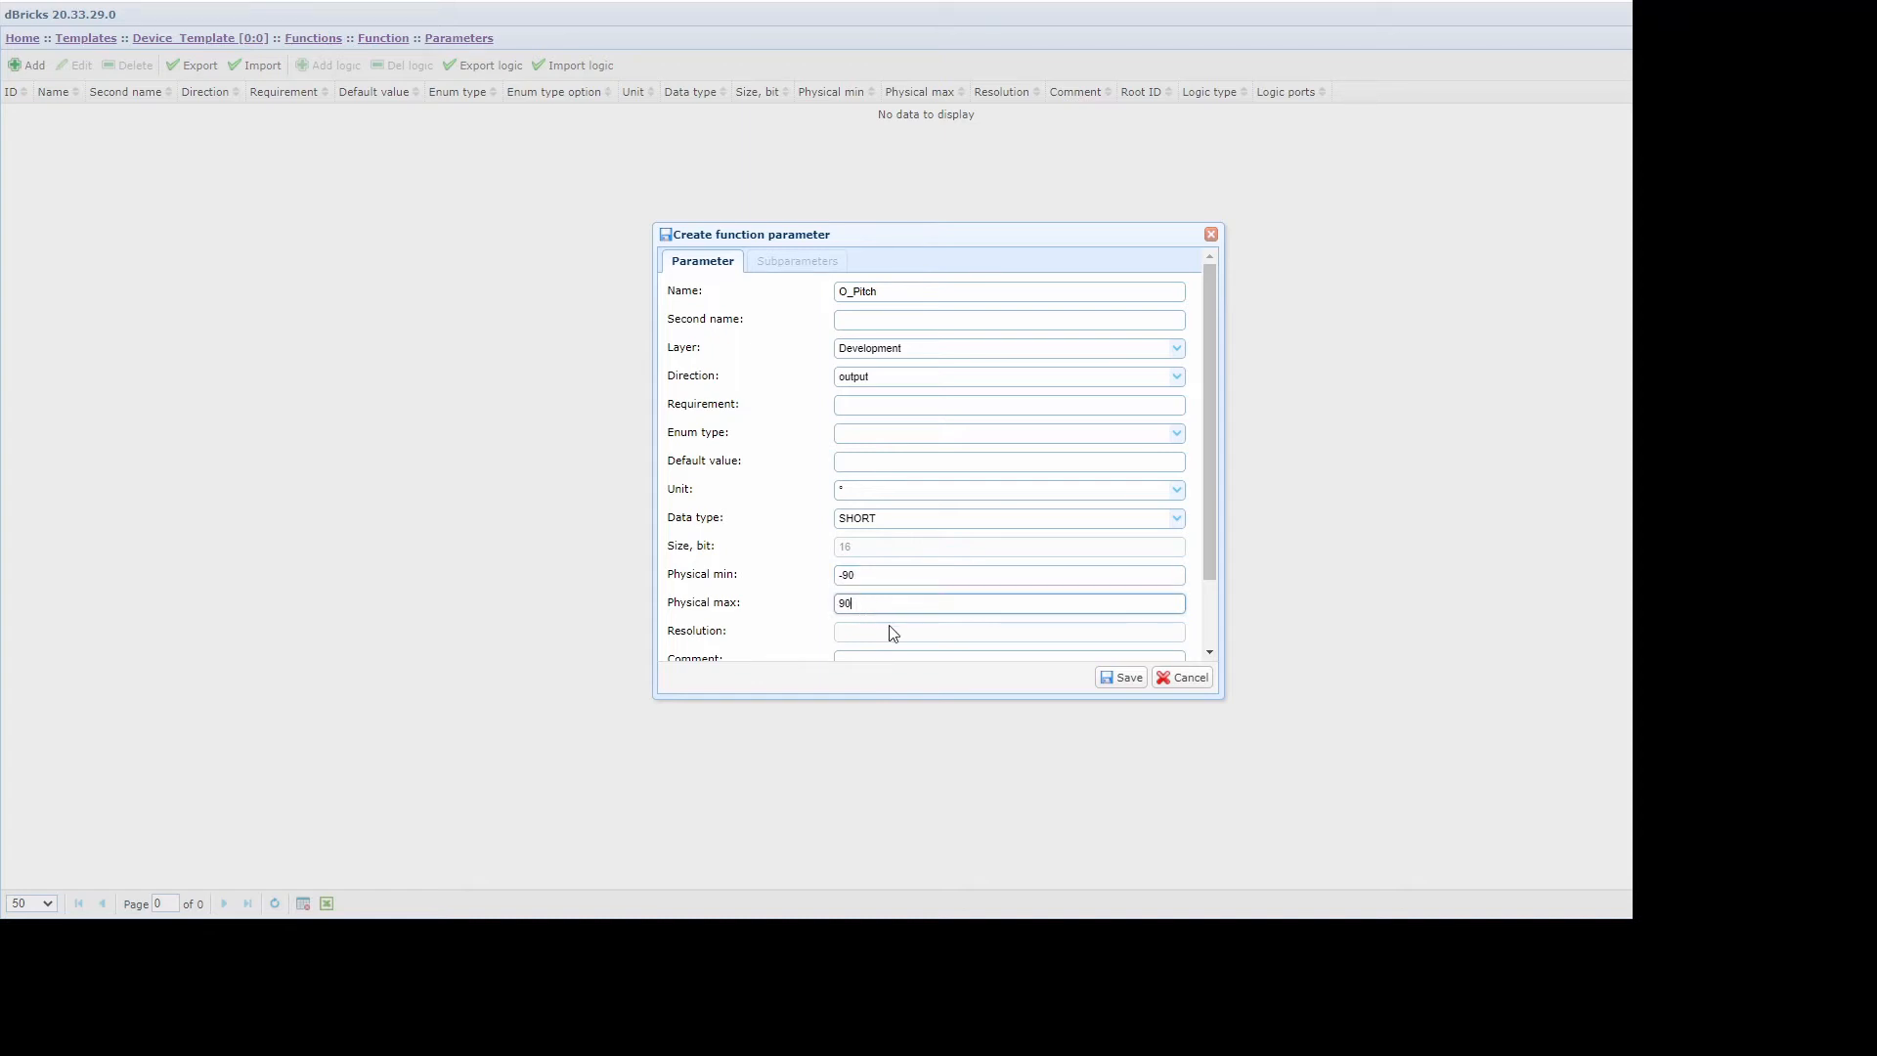
{"action": "left_click", "coordinate": [1124, 680]}
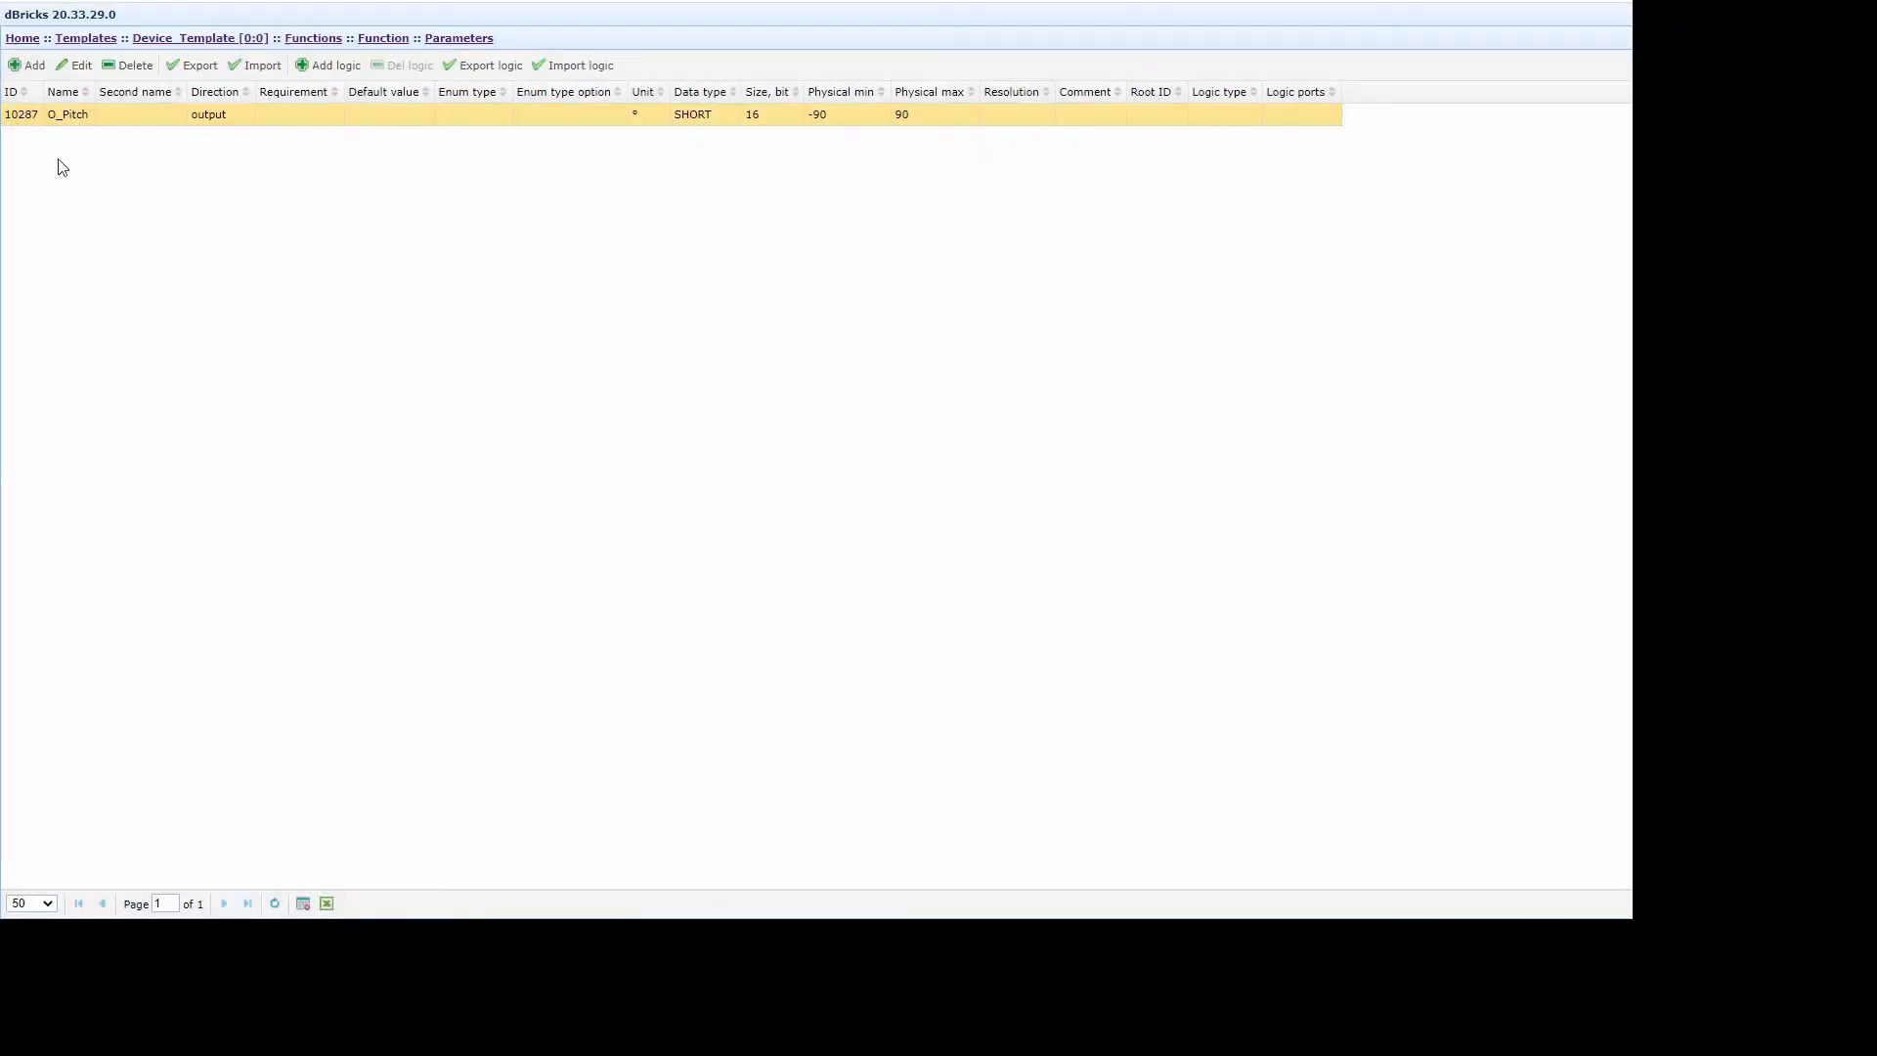
- Add an input parameter I_Pitch with unit °, data type SHORT, physical minimum -90 and physical maximum 90
{"action": "left_click", "coordinate": [33, 67]}
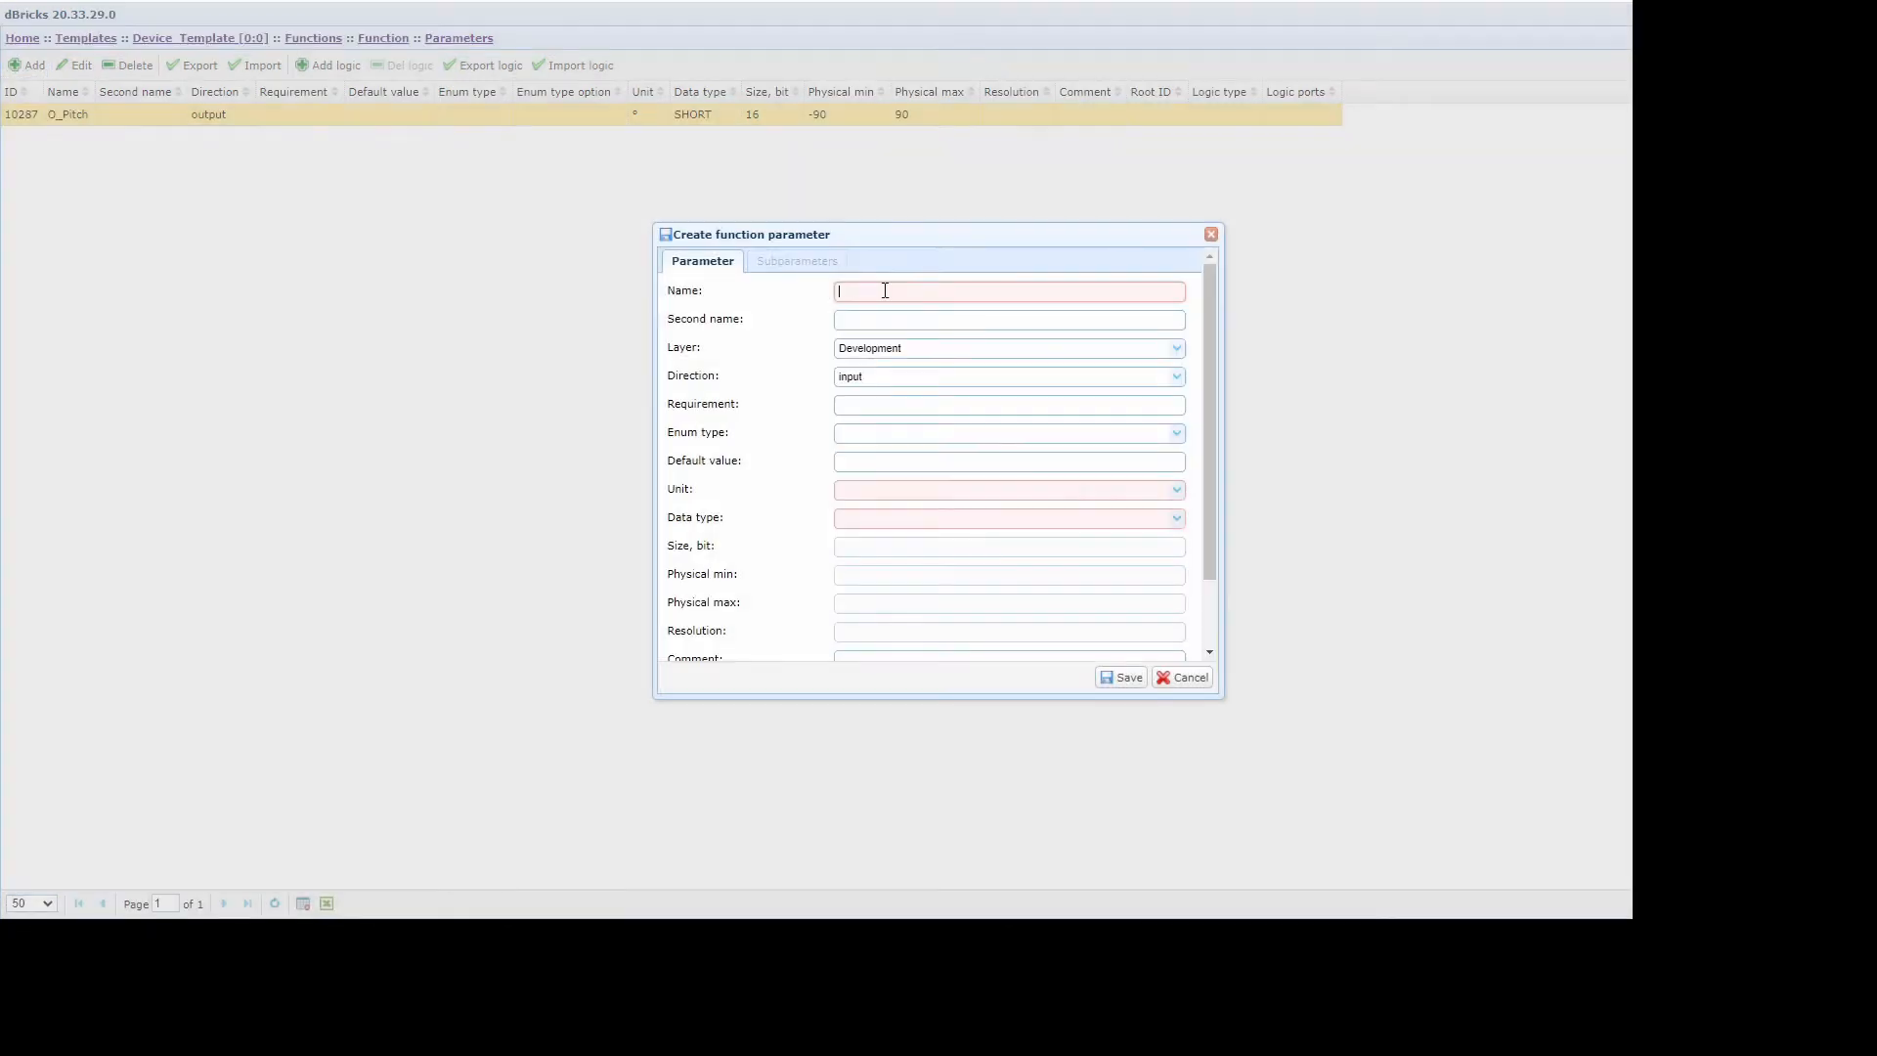
{"action": "type", "text": "I_Pitch"}
{"action": "left_click", "coordinate": [877, 494]}
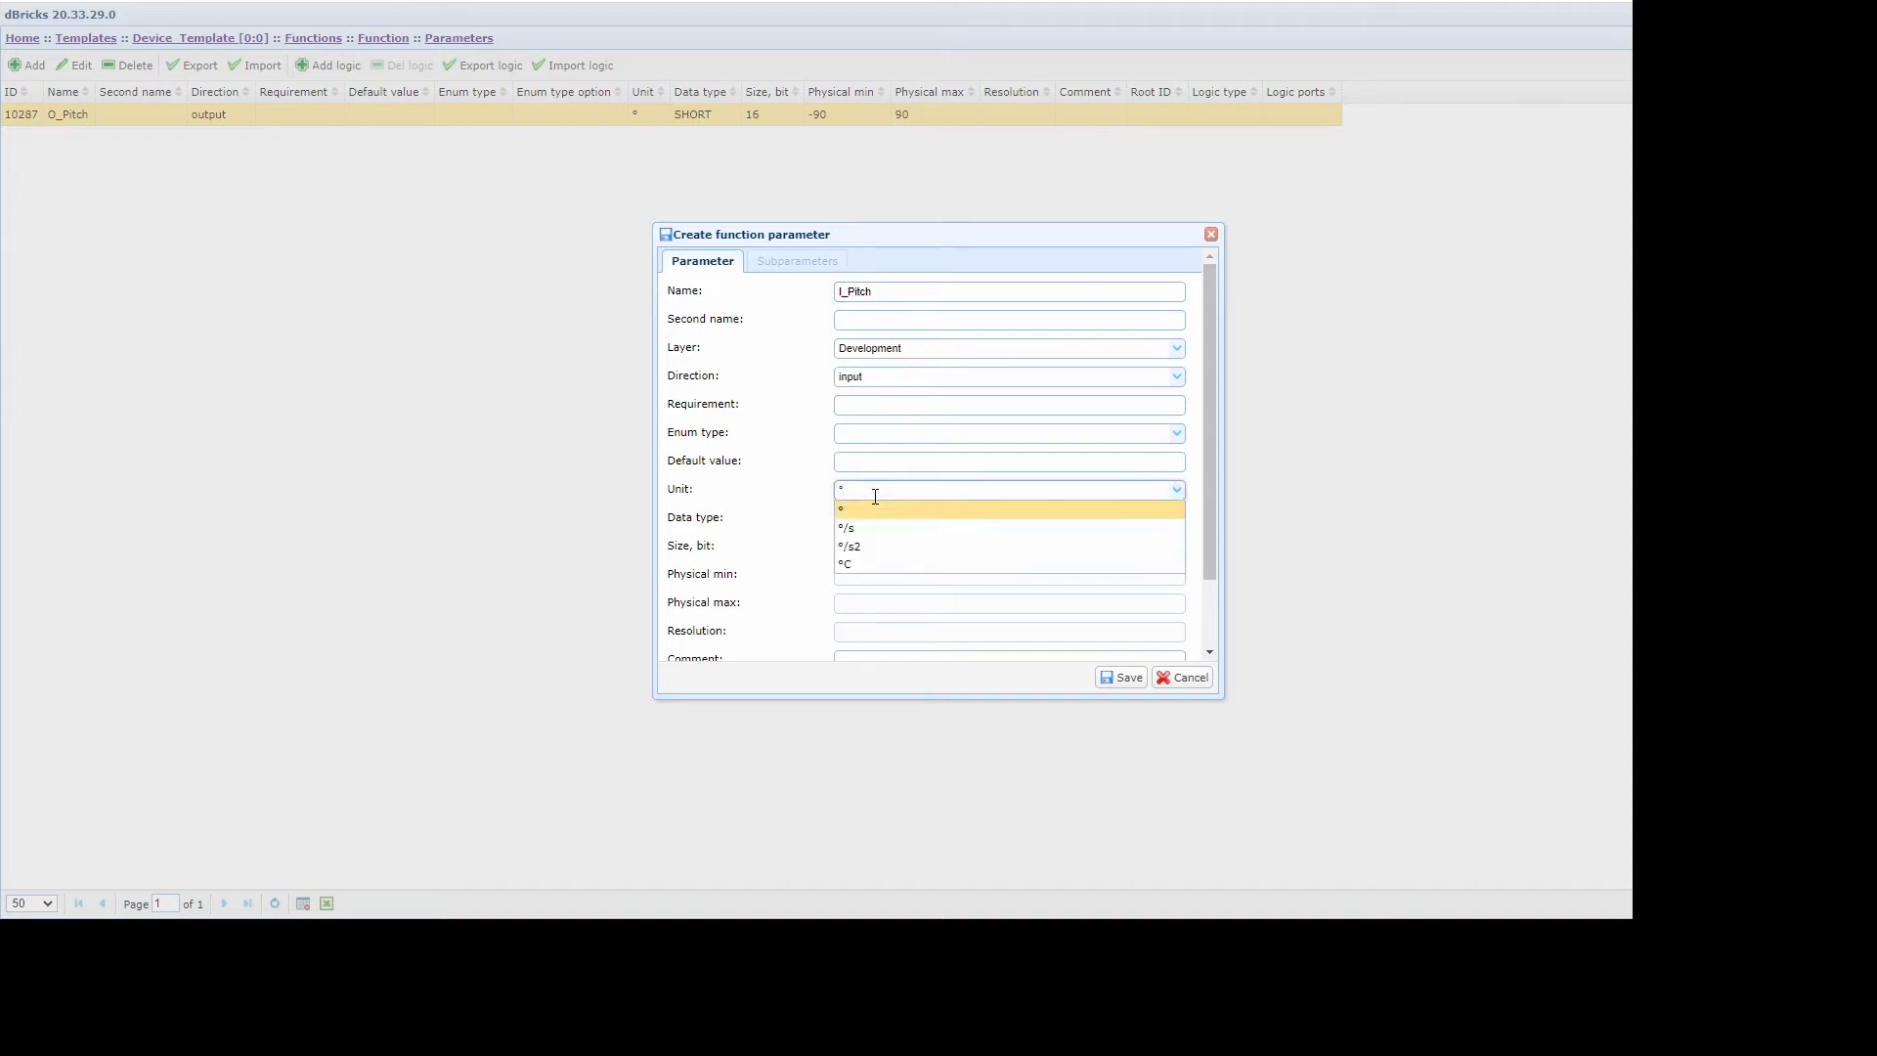
{"action": "left_click", "coordinate": [866, 516]}
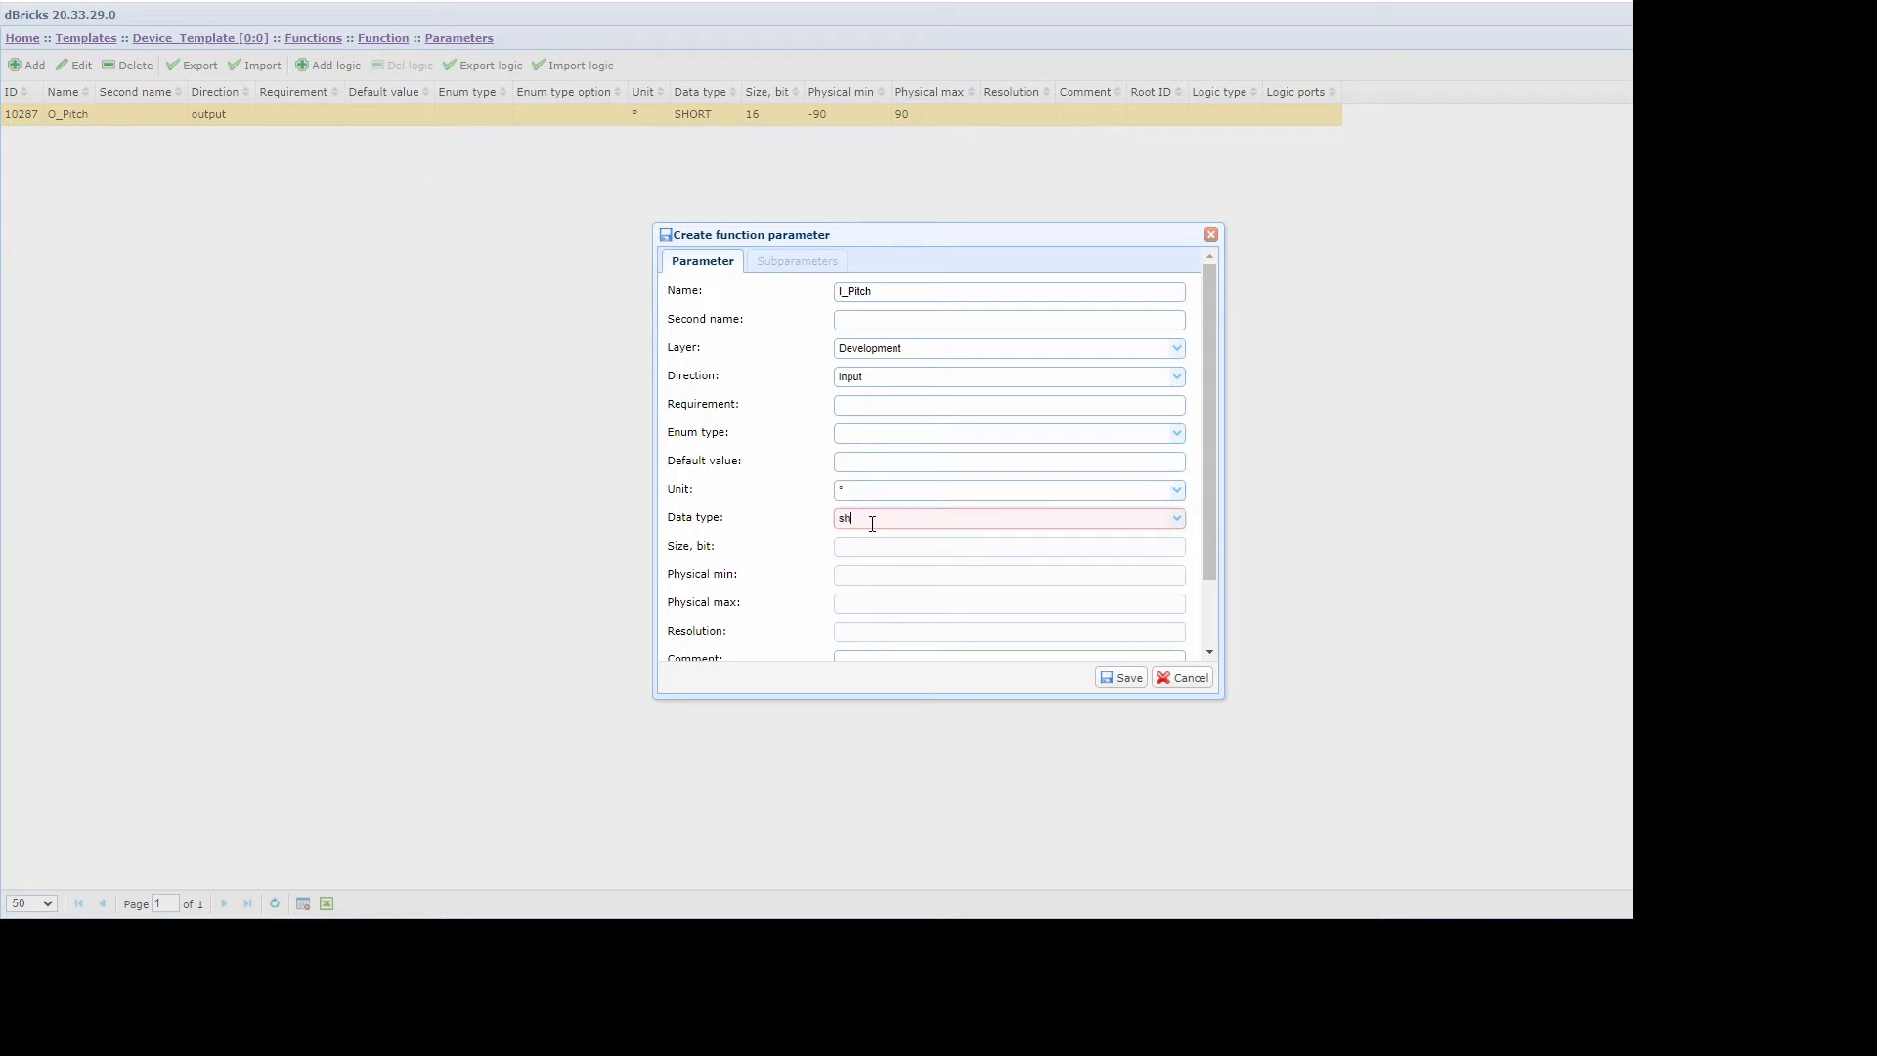
{"action": "left_click", "coordinate": [876, 541]}
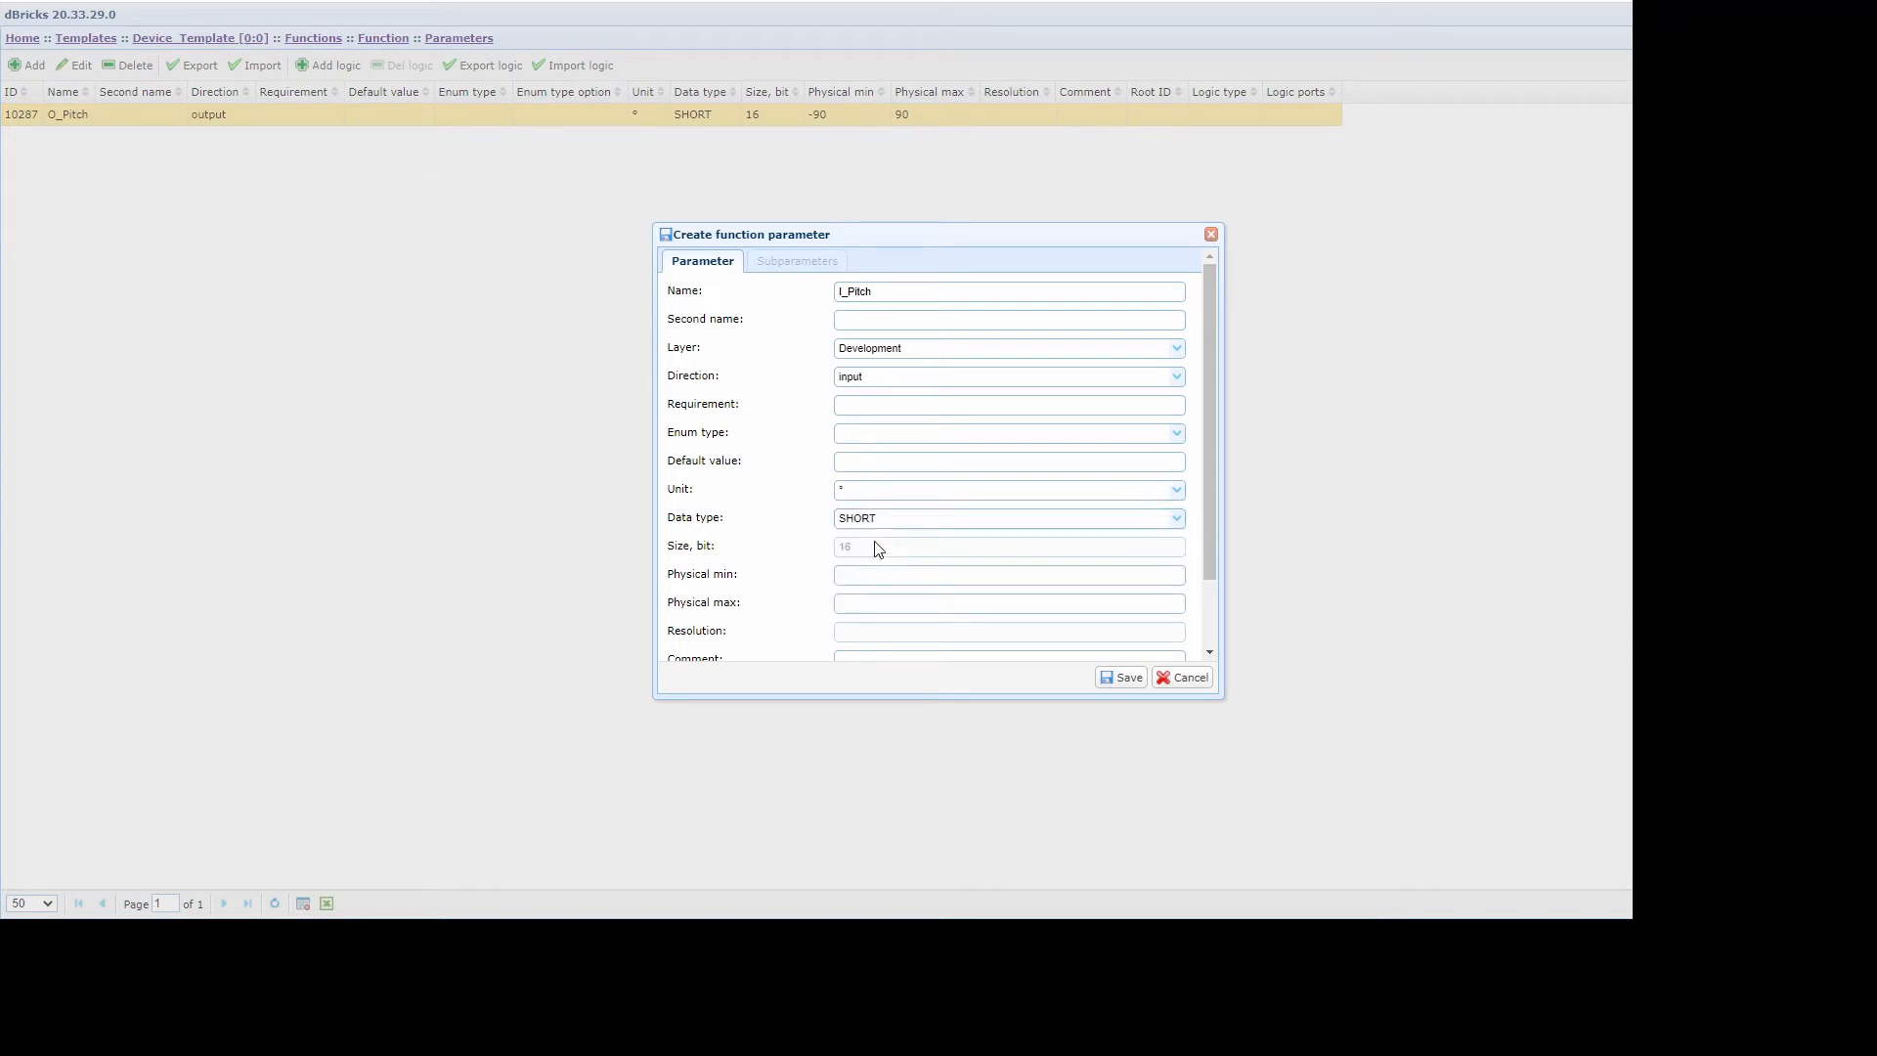
{"action": "left_click", "coordinate": [882, 575]}
{"action": "left_click", "coordinate": [857, 605]}
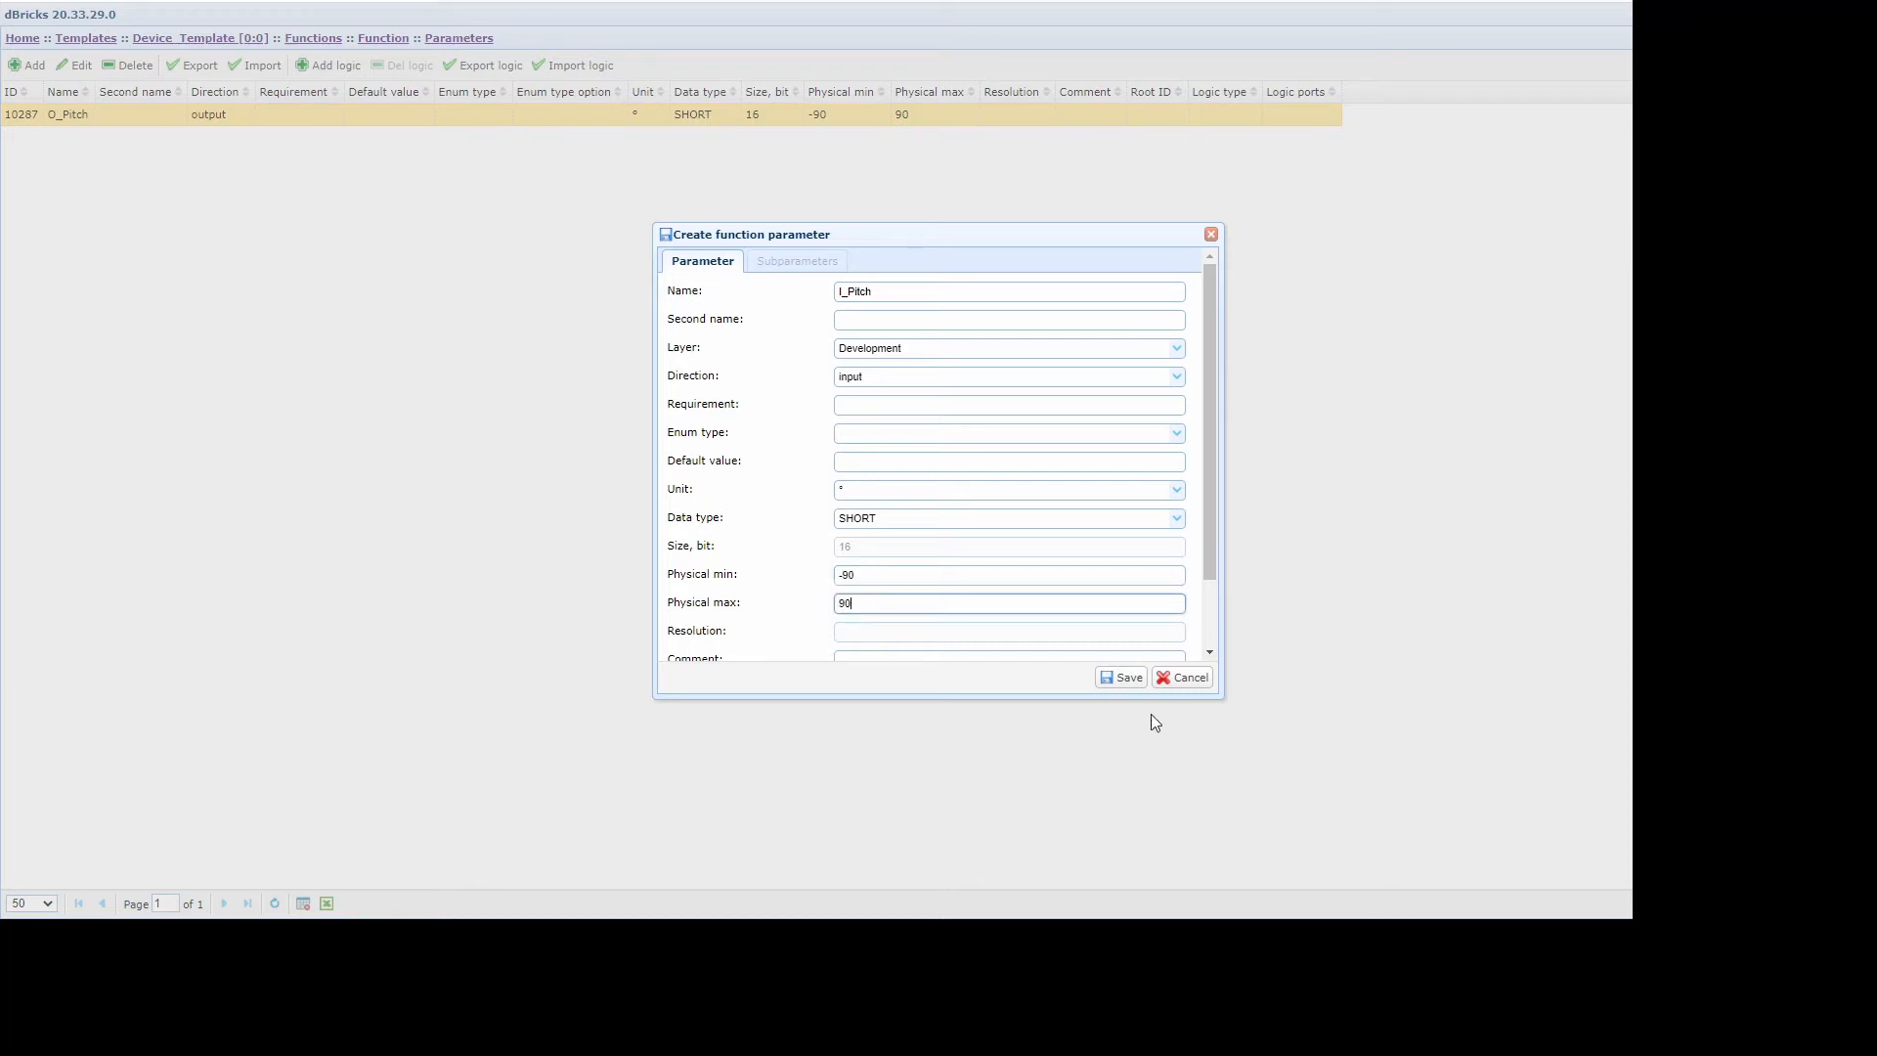
{"action": "left_click", "coordinate": [1123, 677]}
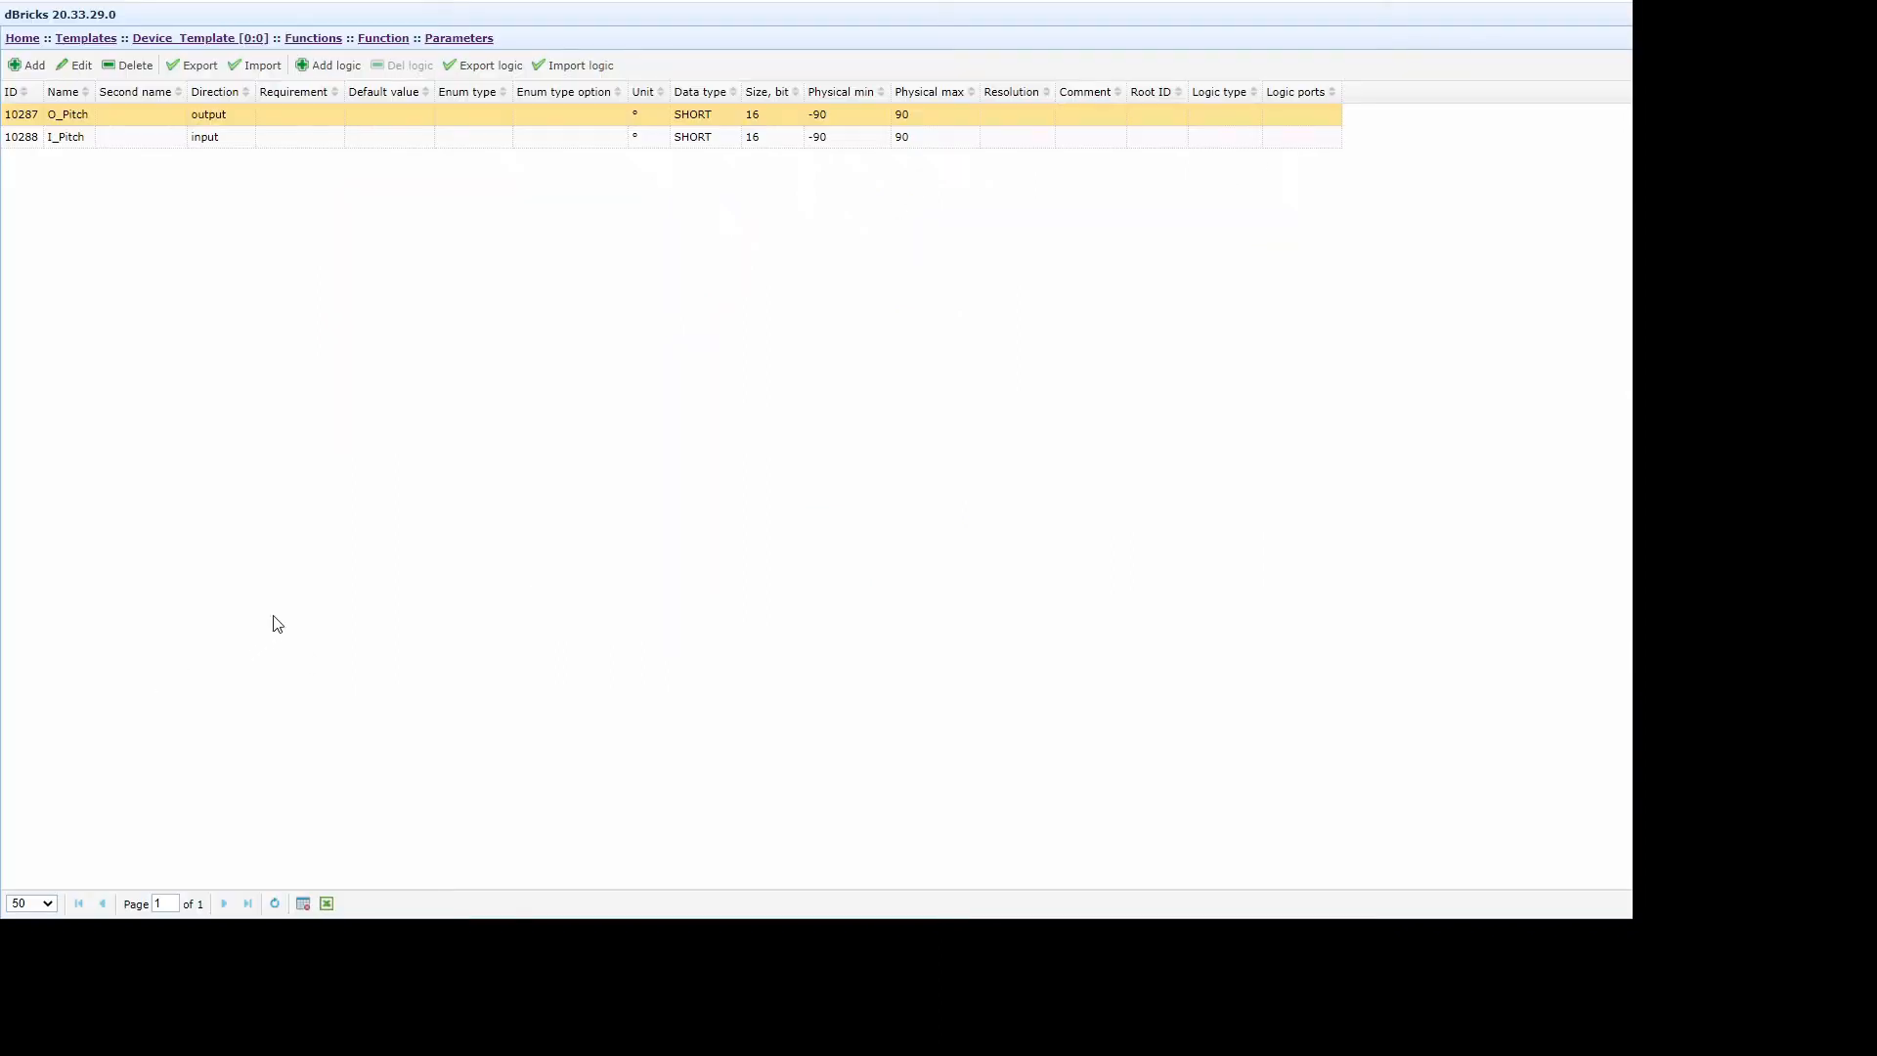
- In Device_Template's Port Content, assign Function::O_Pitch to the HELLO data in bits 11-15 of the label 111 word and save it
{"action": "left_click", "coordinate": [216, 37]}
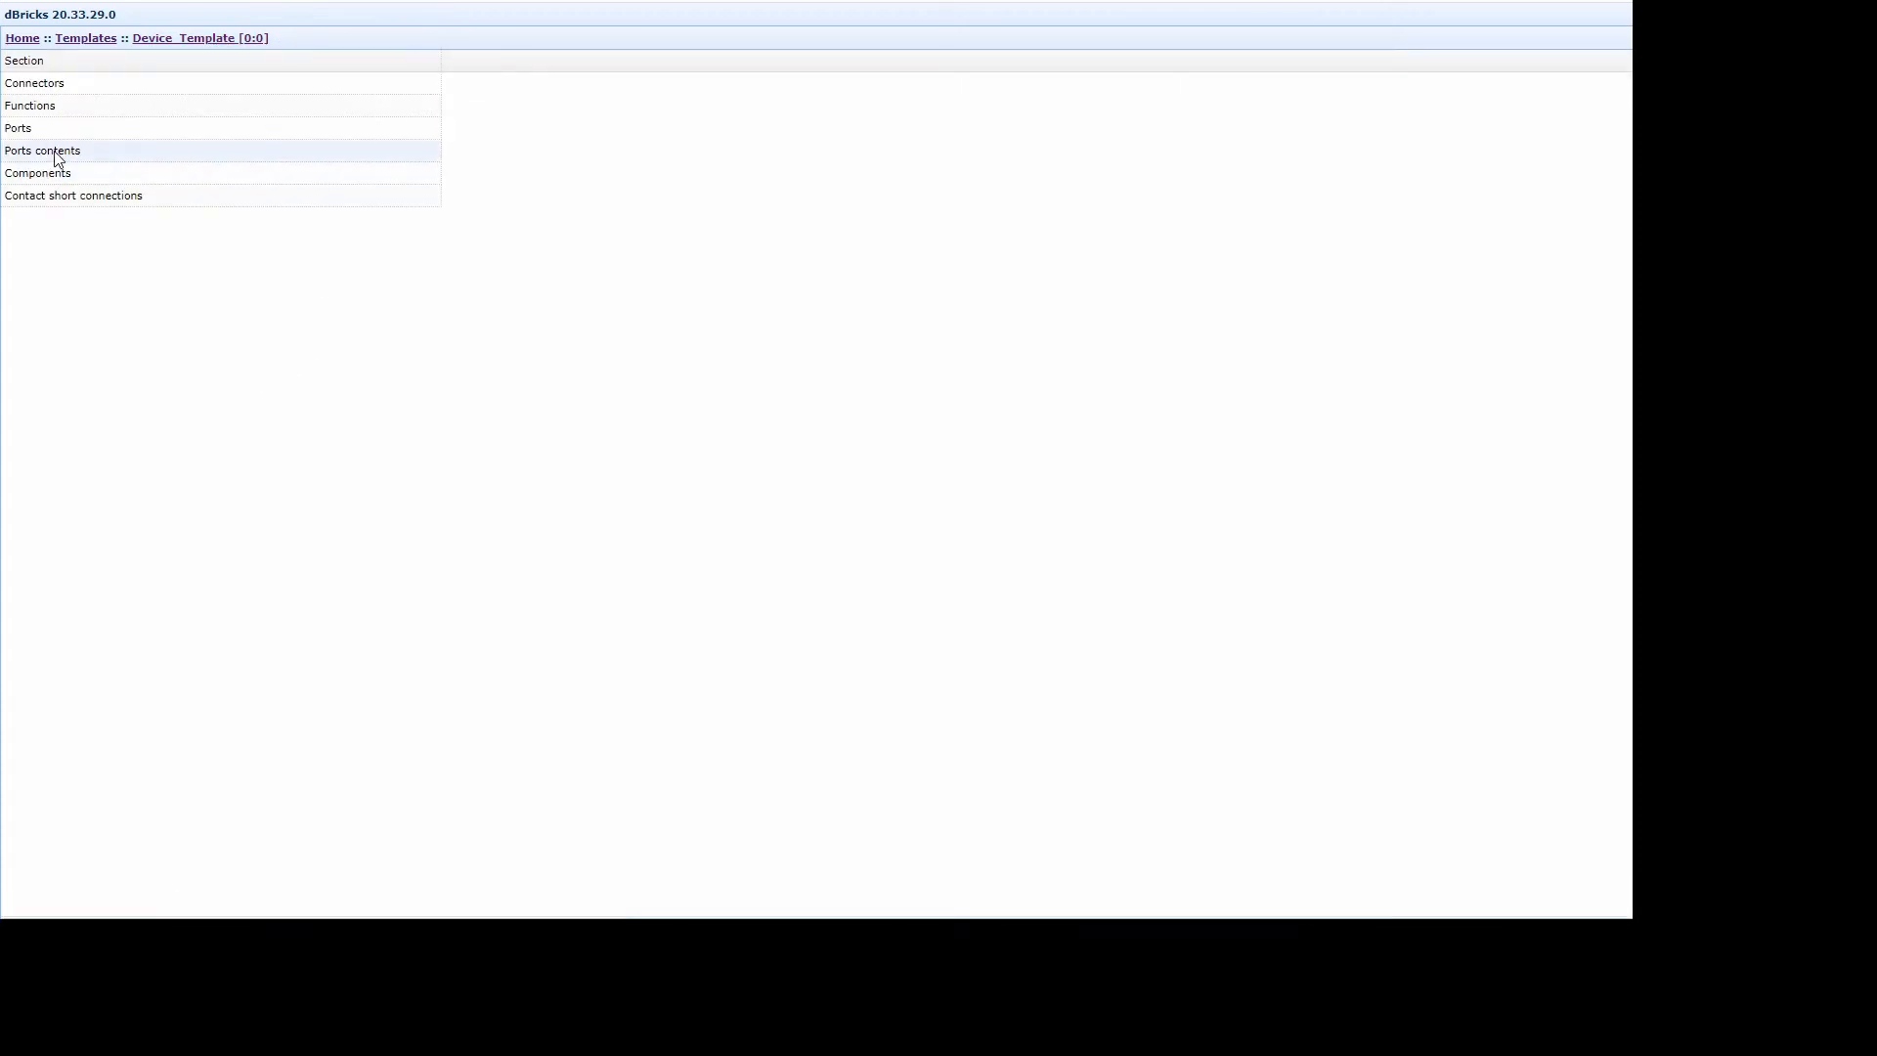
{"action": "double_click", "coordinate": [56, 155]}
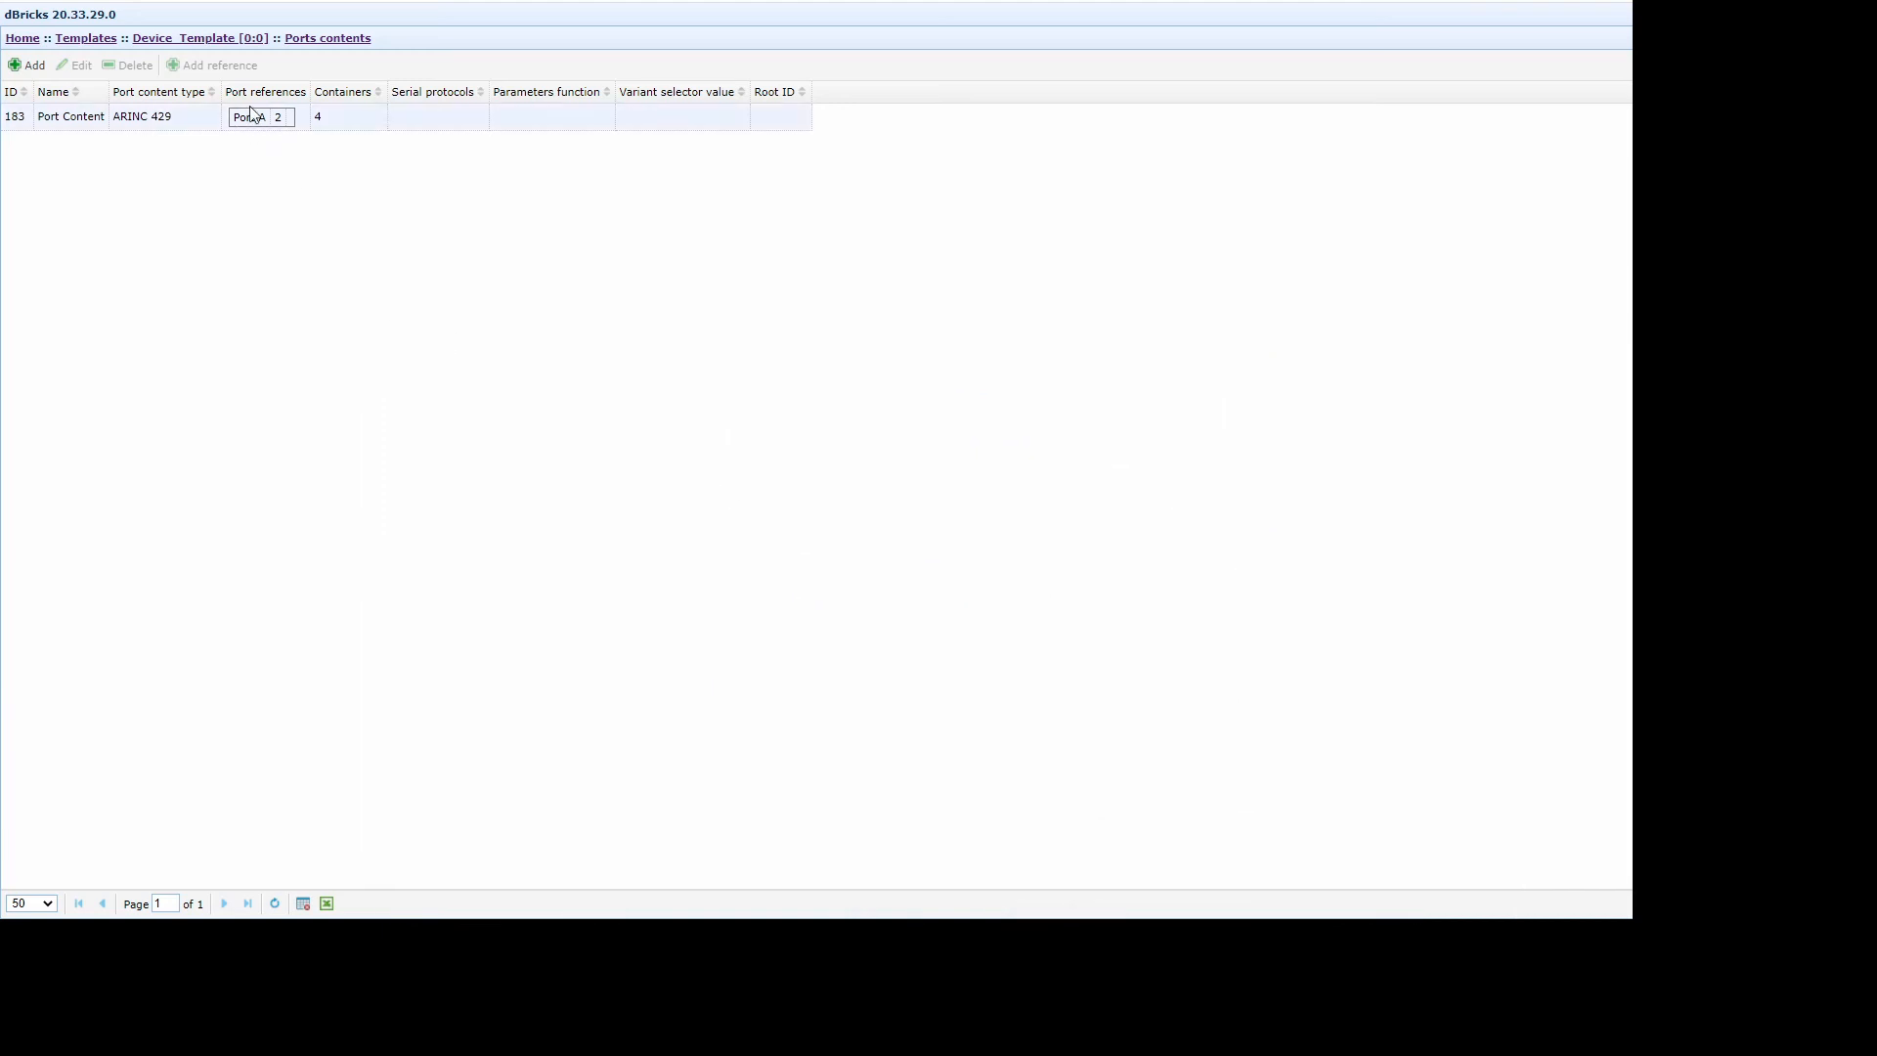
{"action": "double_click", "coordinate": [80, 119]}
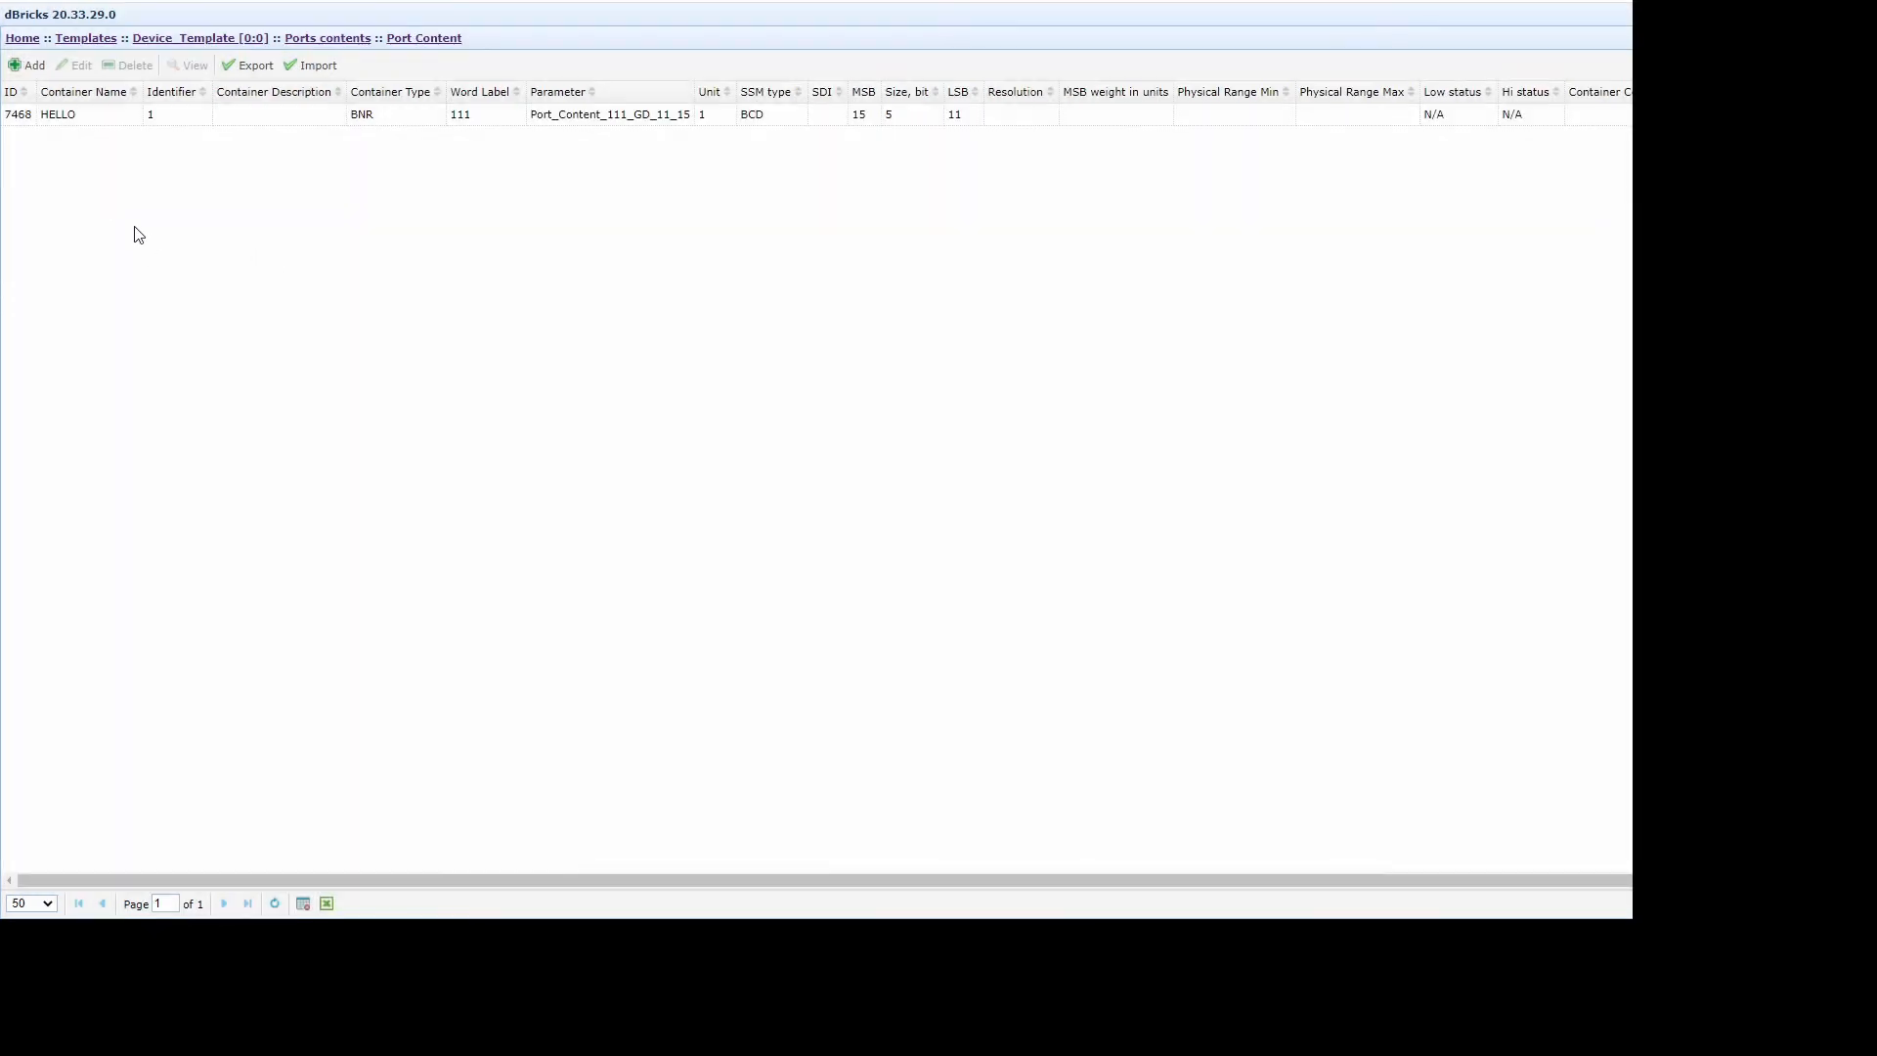
{"action": "double_click", "coordinate": [98, 118]}
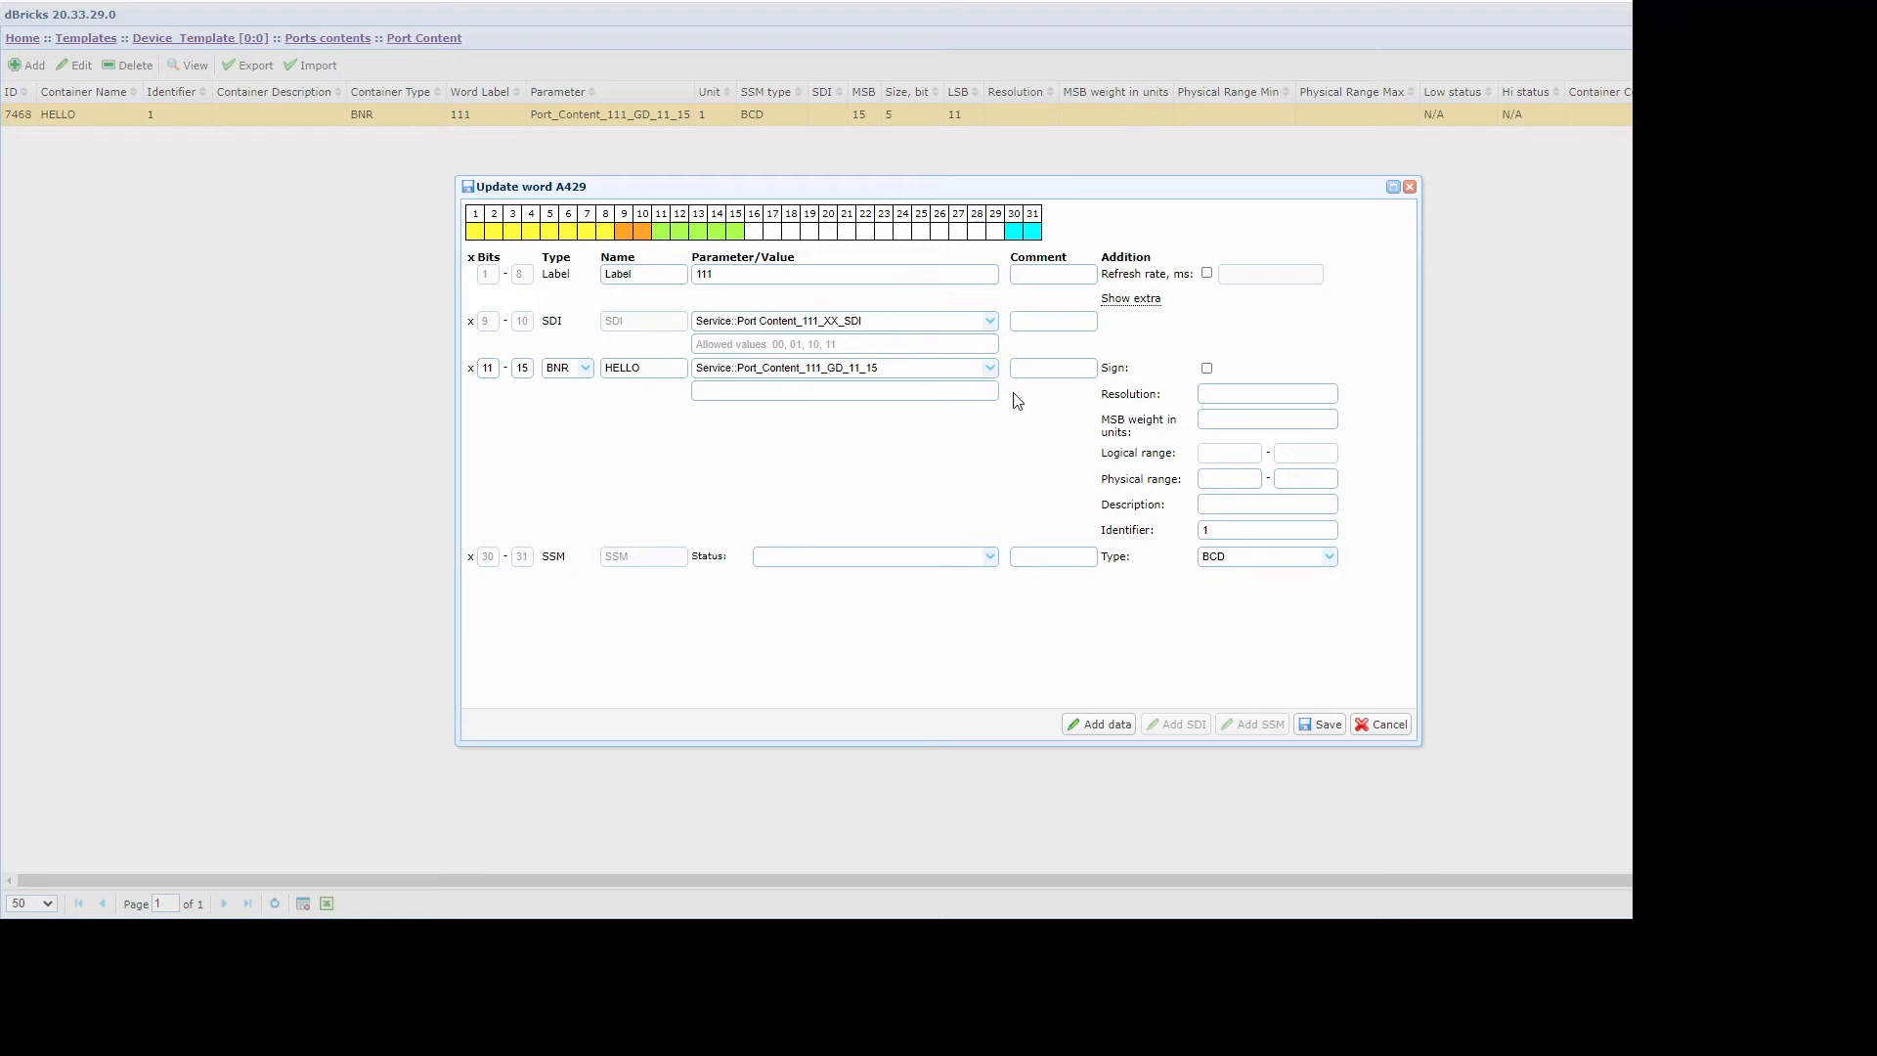
{"action": "left_click", "coordinate": [990, 369]}
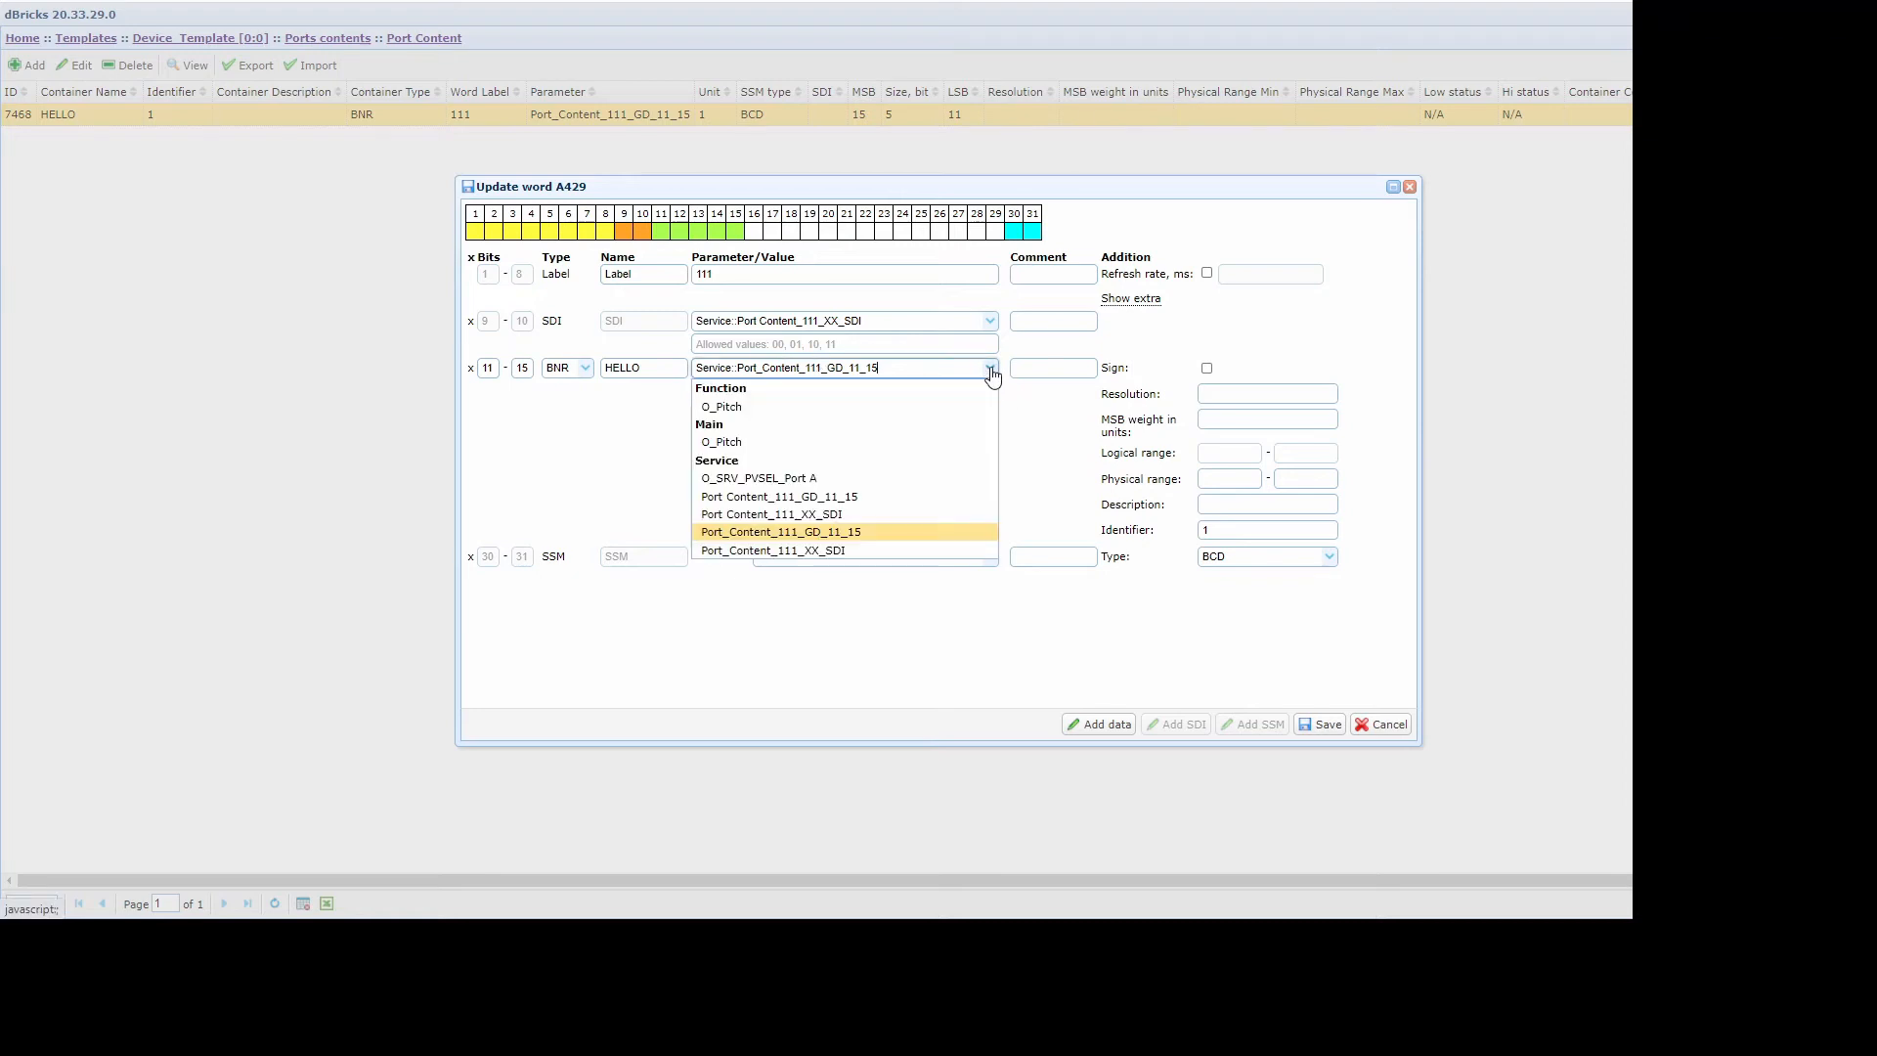
{"action": "left_click", "coordinate": [728, 406]}
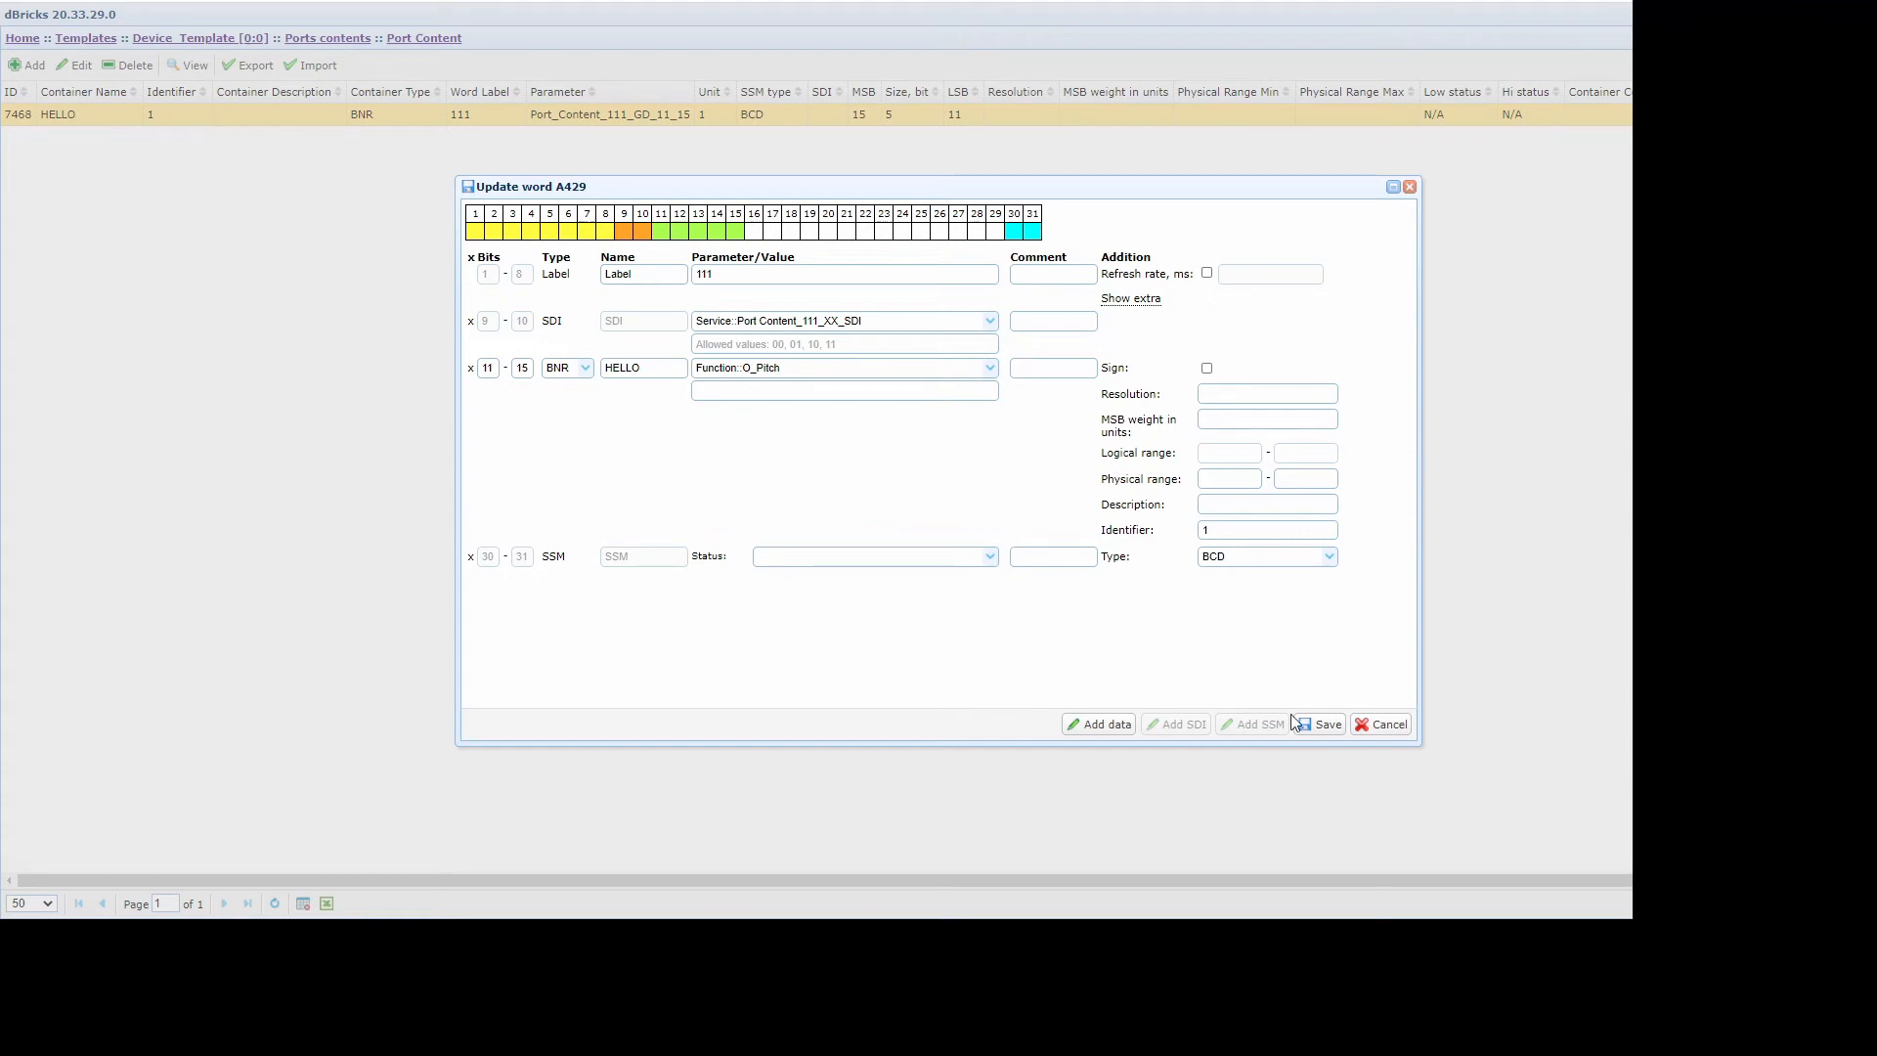
{"action": "left_click", "coordinate": [1322, 723]}
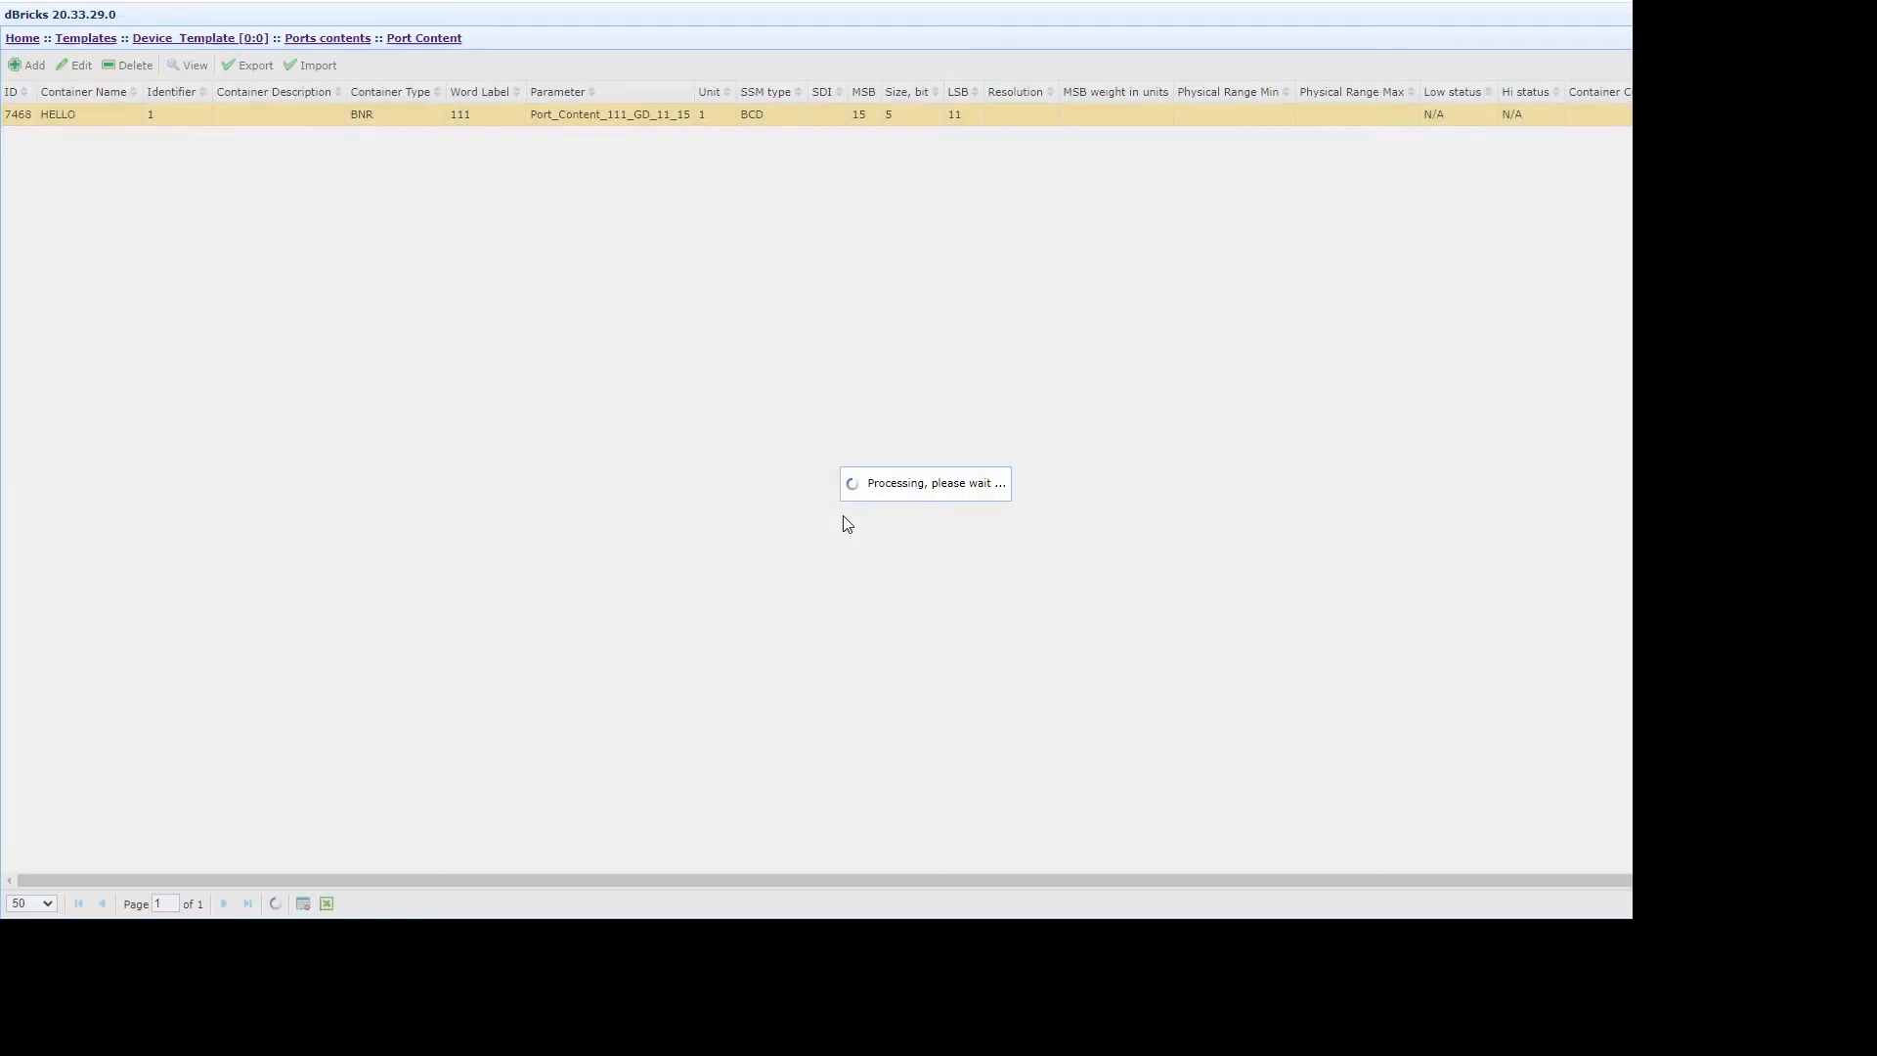